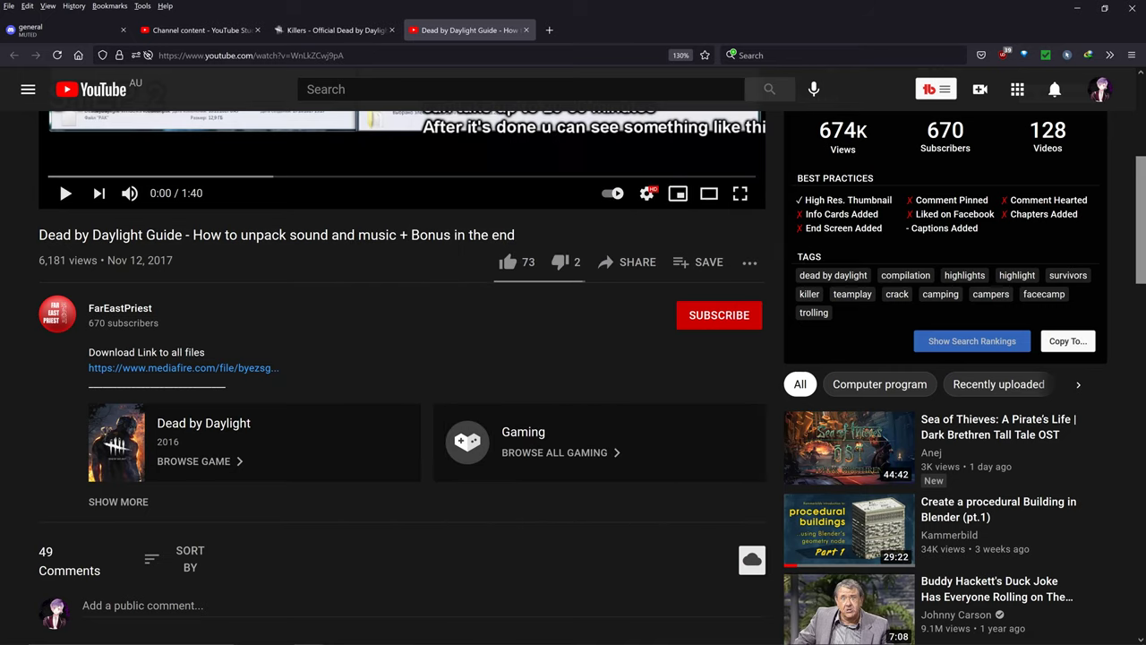
Step: Scroll through the Dead by Daylight sound-unpacking guide and switch to the general chat tab
scroll(573, 362, "up", 5)
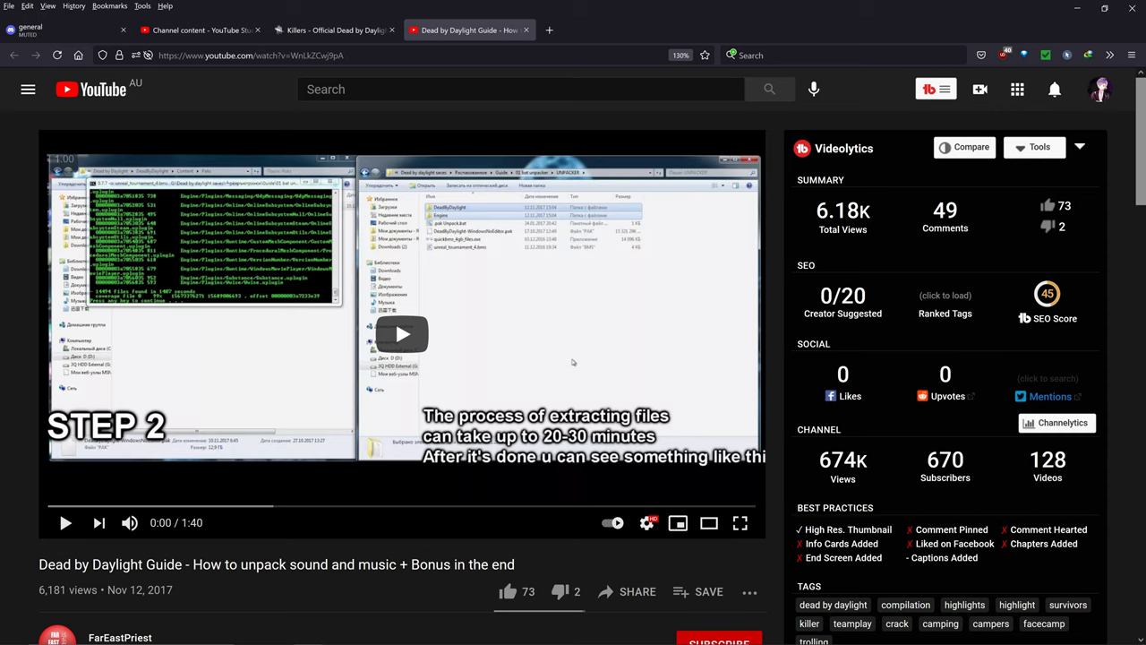
scroll(403, 358, "down", 1)
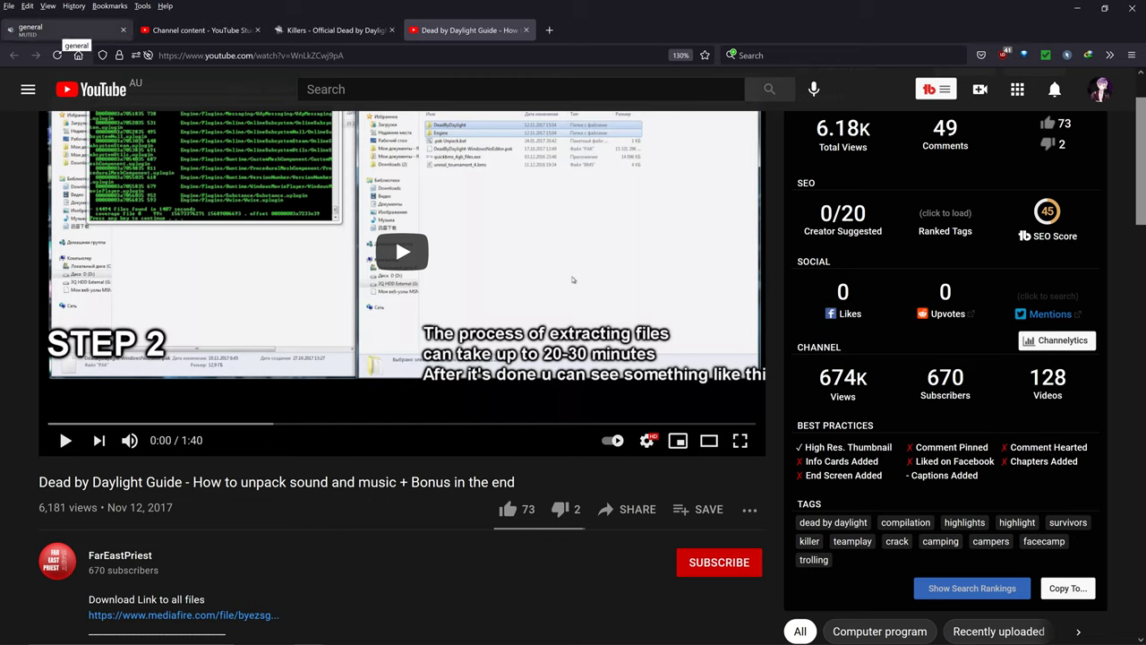
left_click(67, 29)
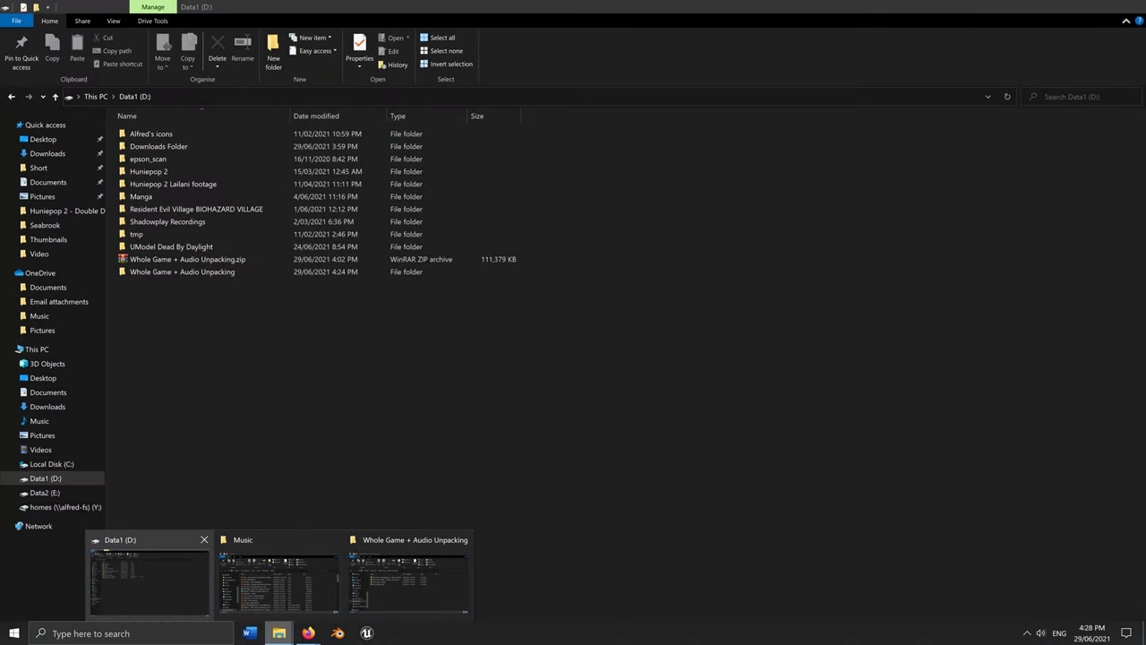
Step: On the D: drive, open the Whole Game + Audio Unpacking folder and its Step 1 subfolder
left_click(148, 578)
left_click(188, 259)
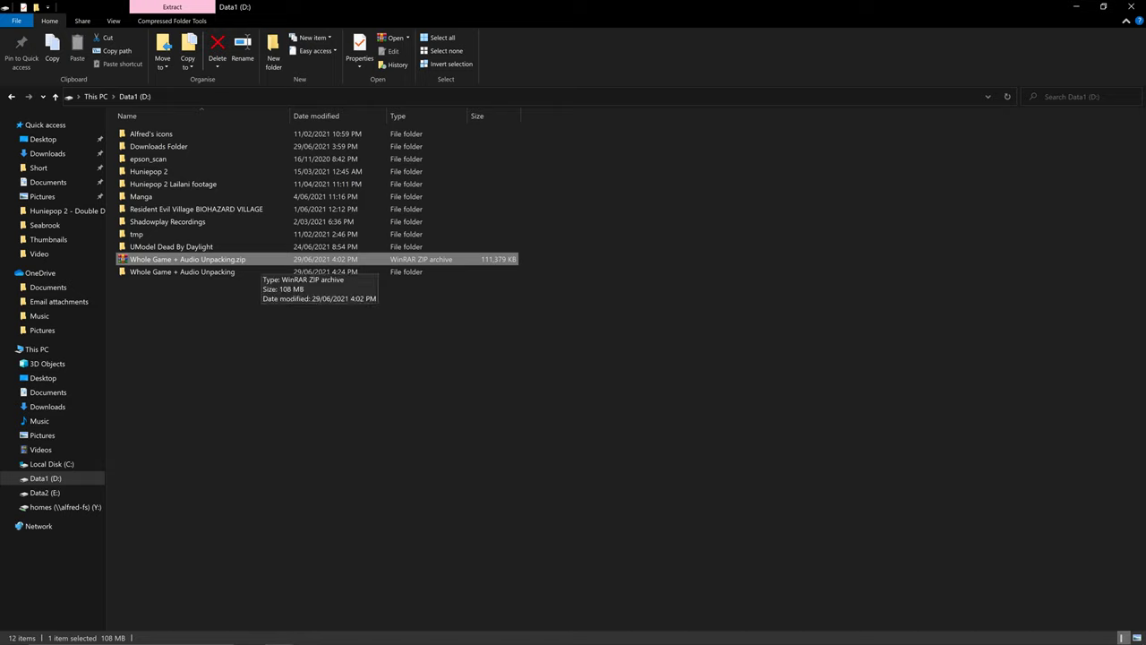
right_click(260, 263)
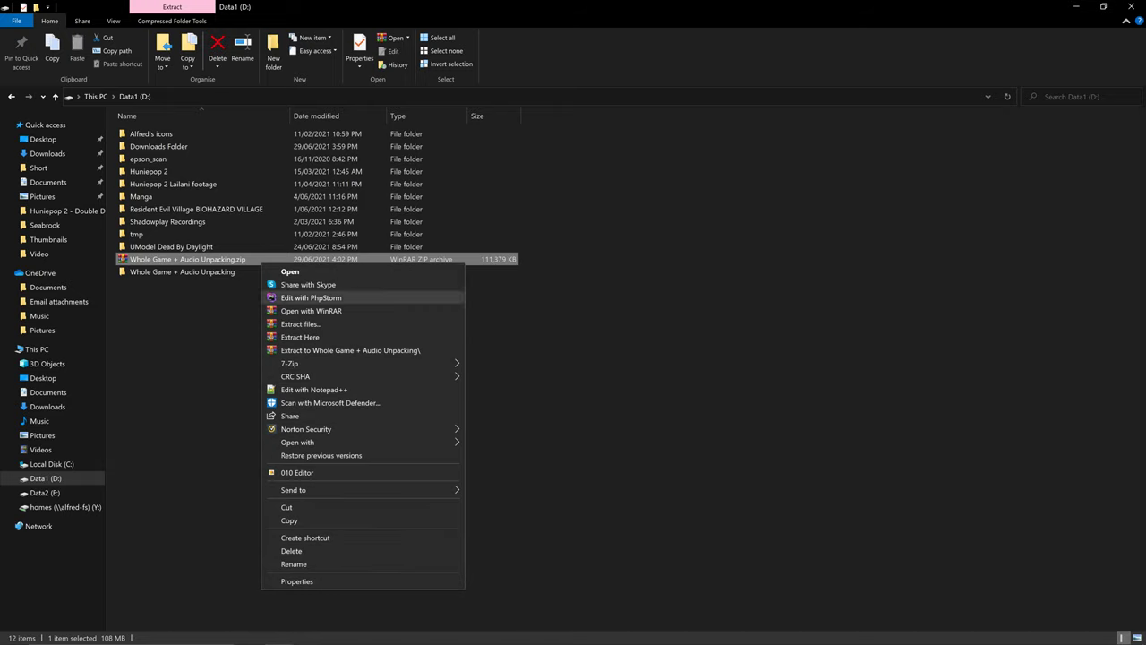
key("Escape")
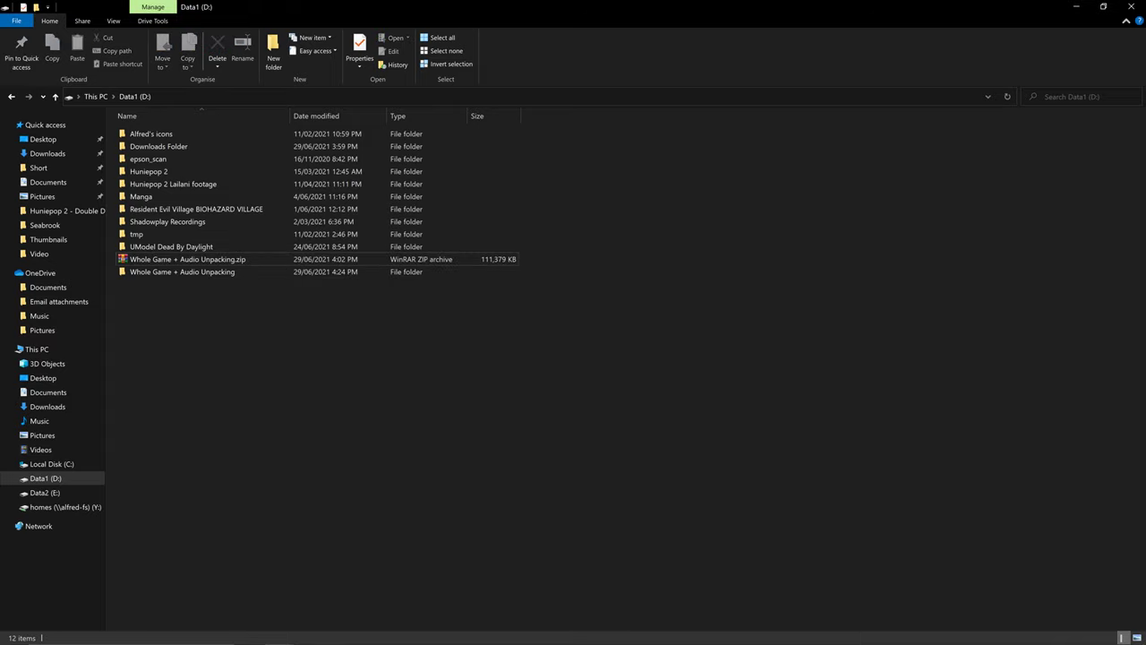
key("Down")
key("Return")
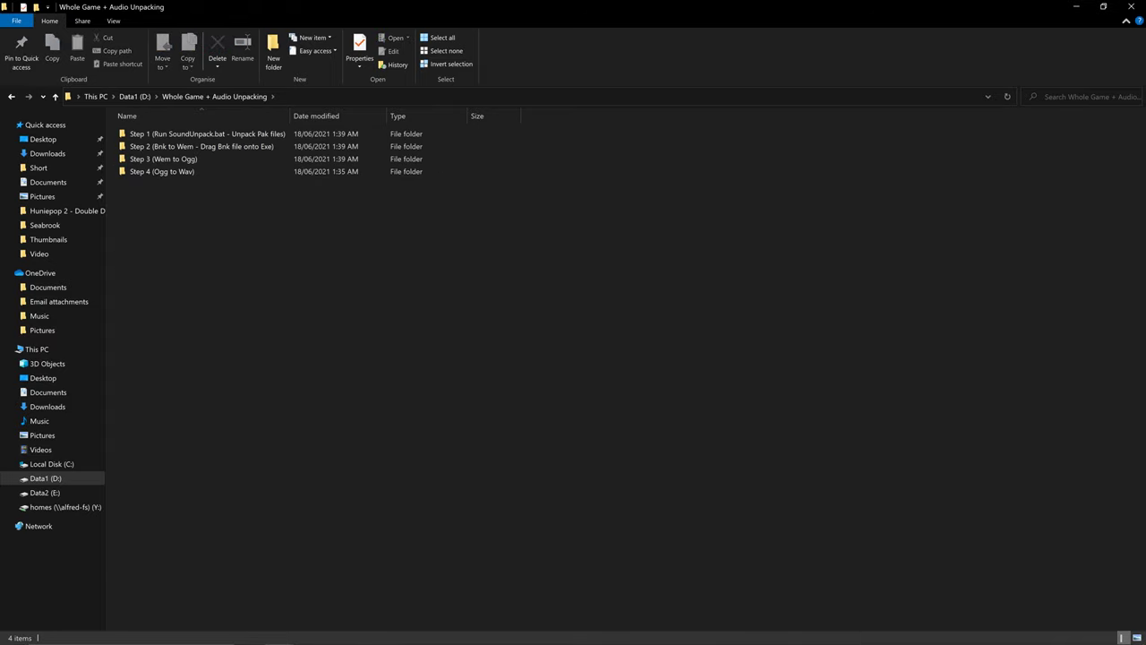
double_click(206, 133)
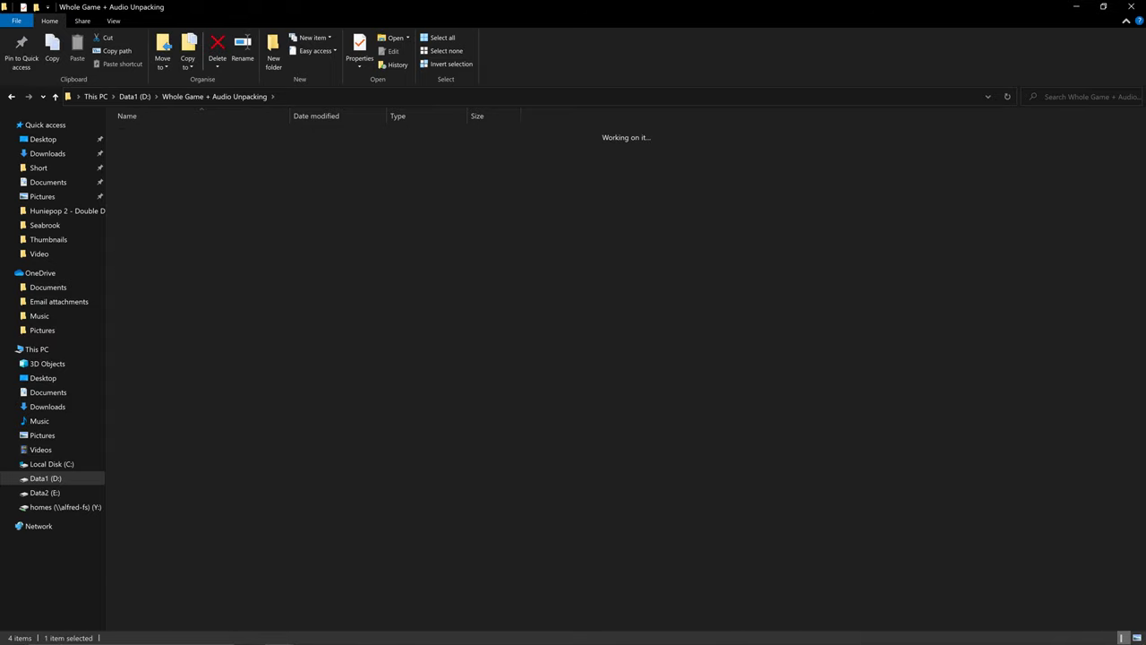
Step: Locate SoundUnpack.bat among the Step 1 tools, with the Step 1 folder reopened
key("s")
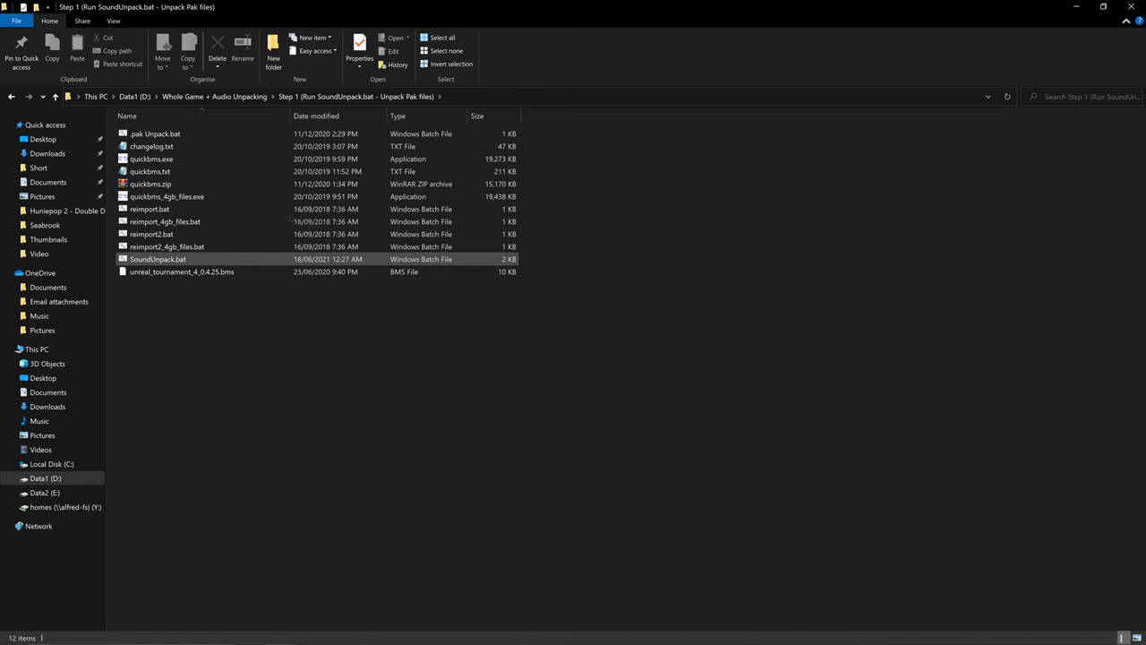
key("Down")
key("Up")
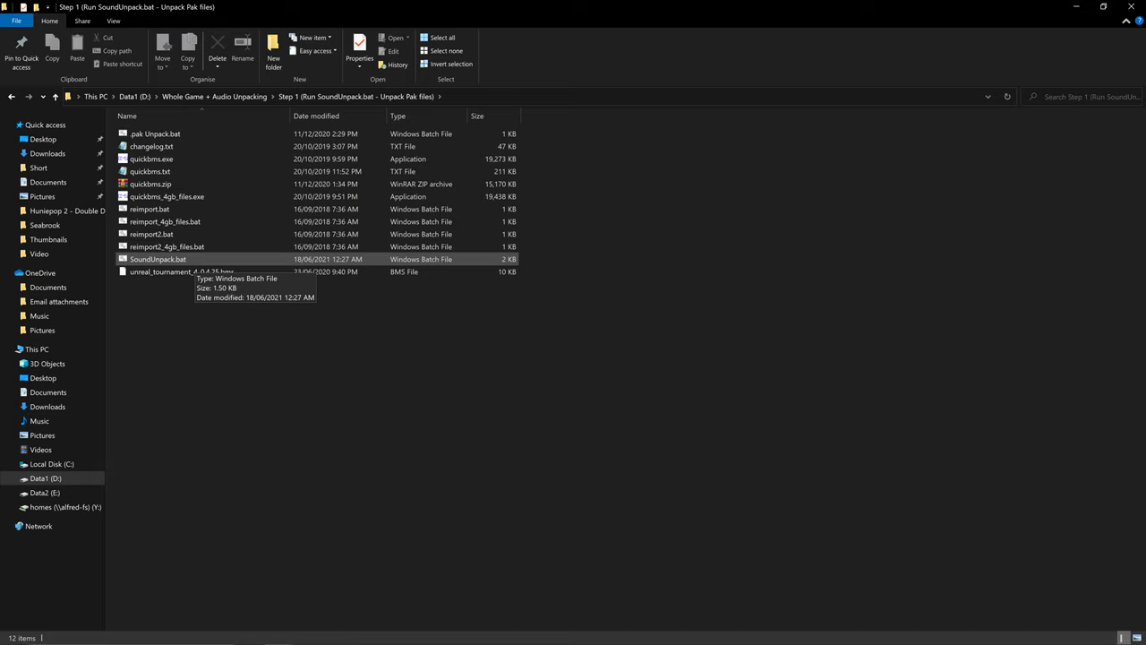
left_click(179, 259)
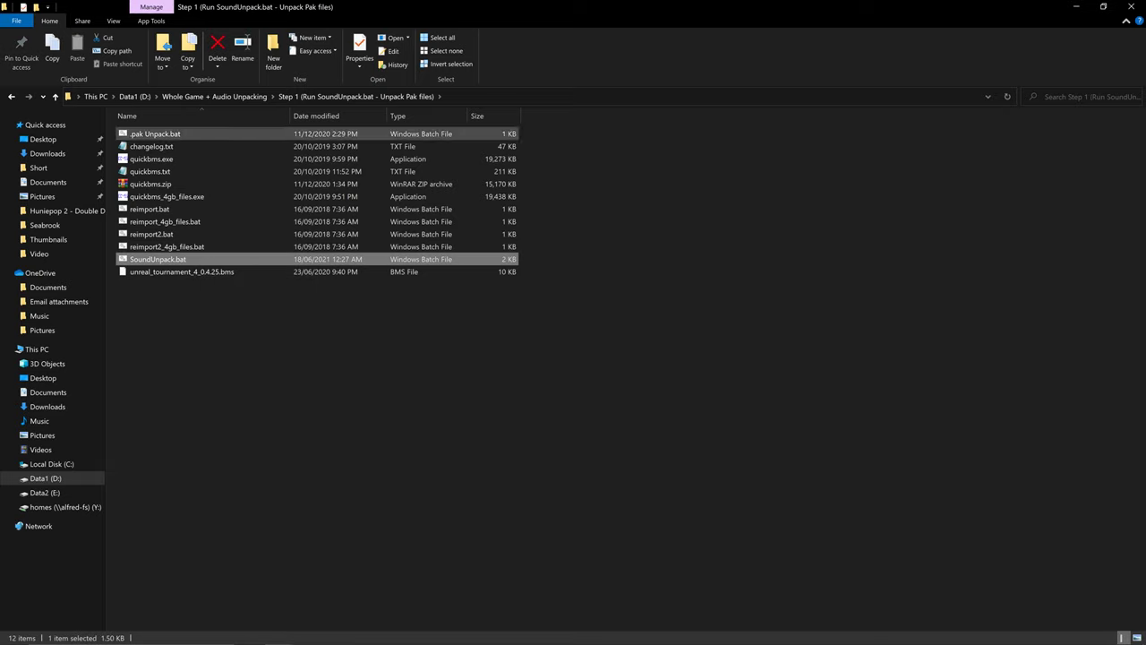
left_click(214, 96)
key("Return")
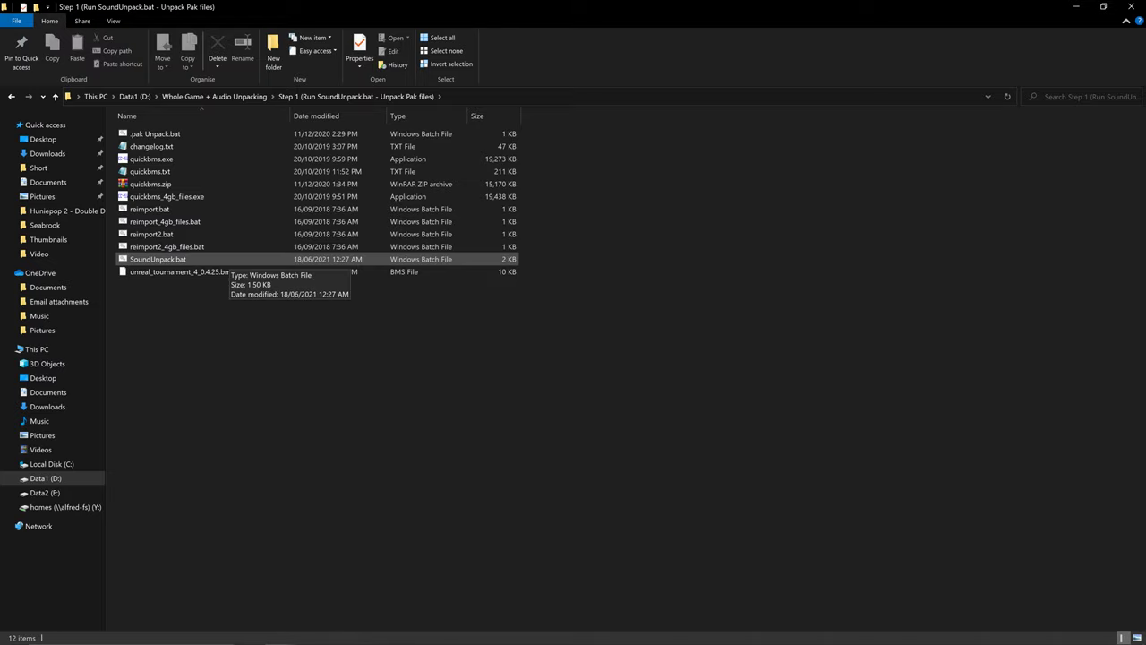
Step: Run SoundUnpack.bat and answer N to decline the default Dead by Daylight install path
double_click(215, 260)
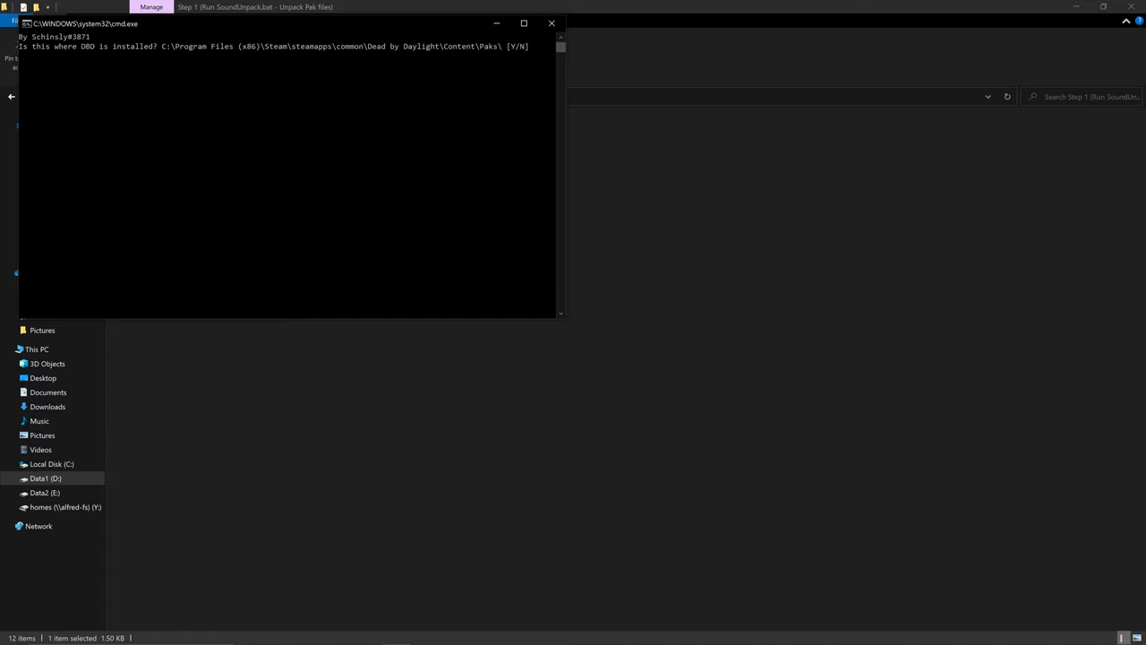
type("N")
type("Y")
key("BackSpace")
type("N")
key("Return")
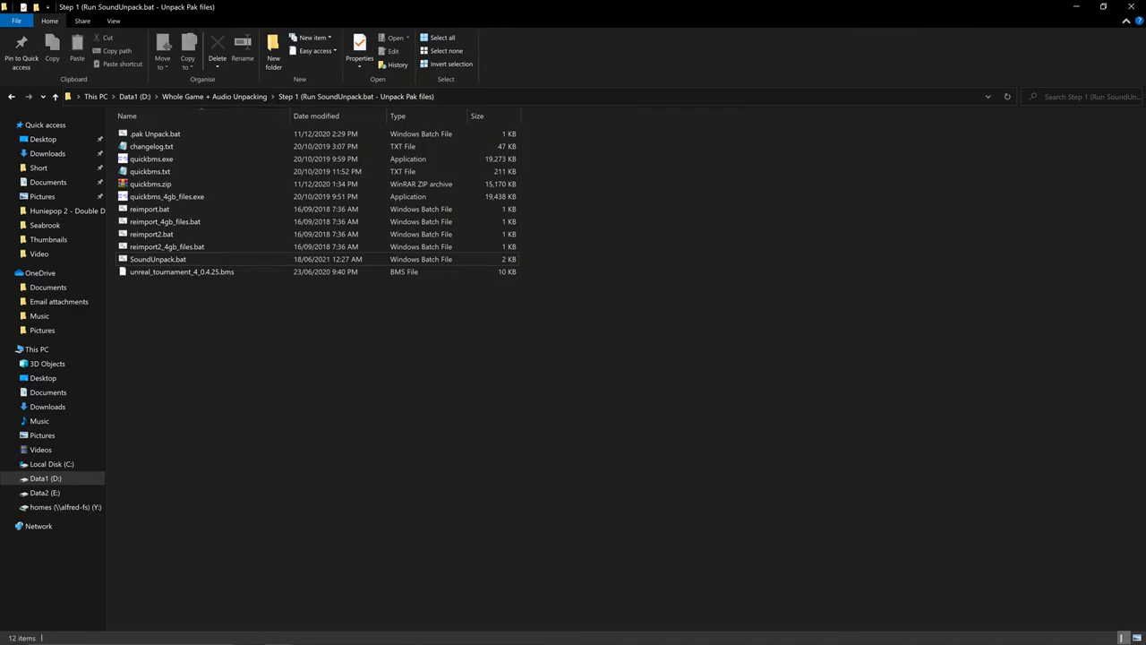
Step: Go to D:\UModel Dead By Daylight\Other Assets\5.0.0 DBD Paks and copy its folder path
left_click(214, 96)
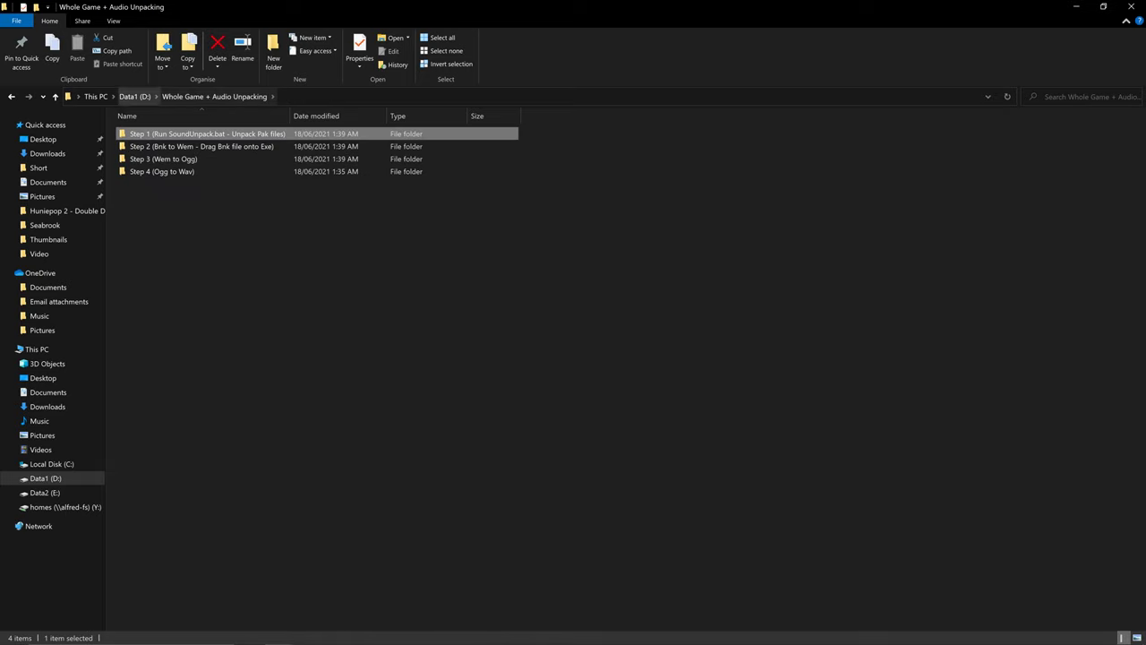
left_click(134, 96)
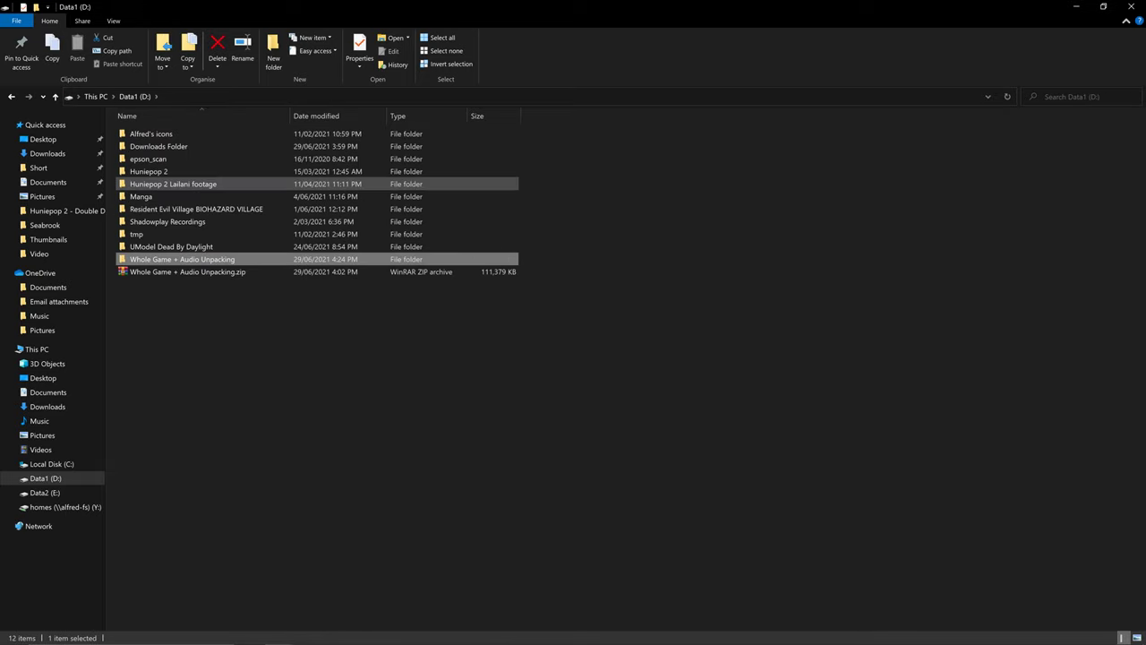
double_click(170, 246)
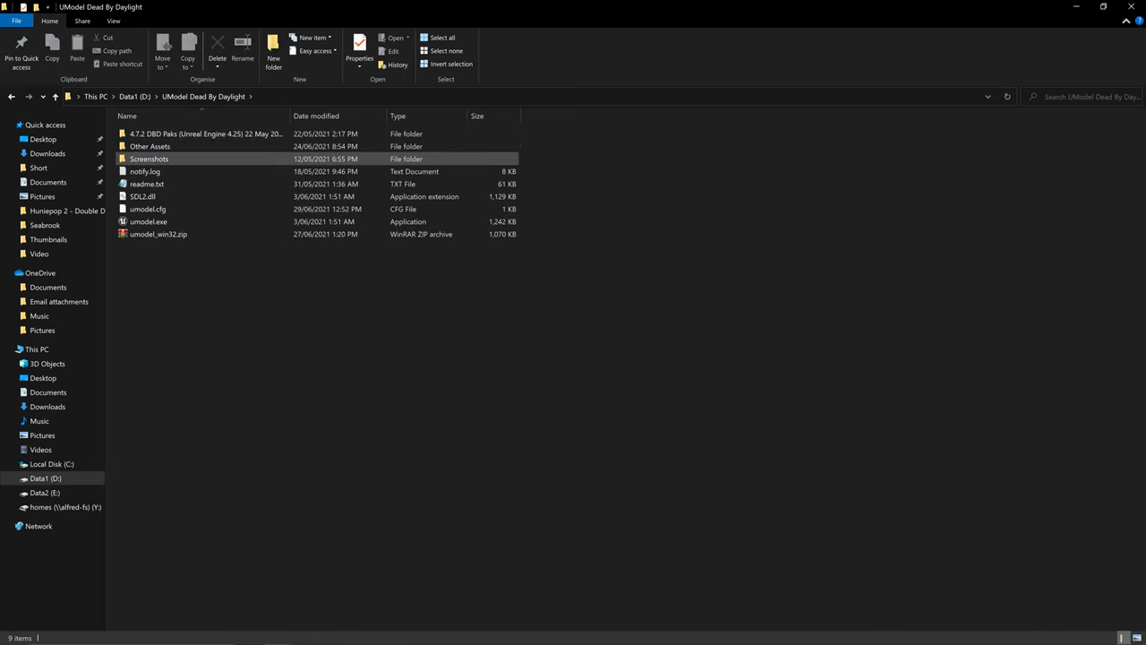
double_click(149, 146)
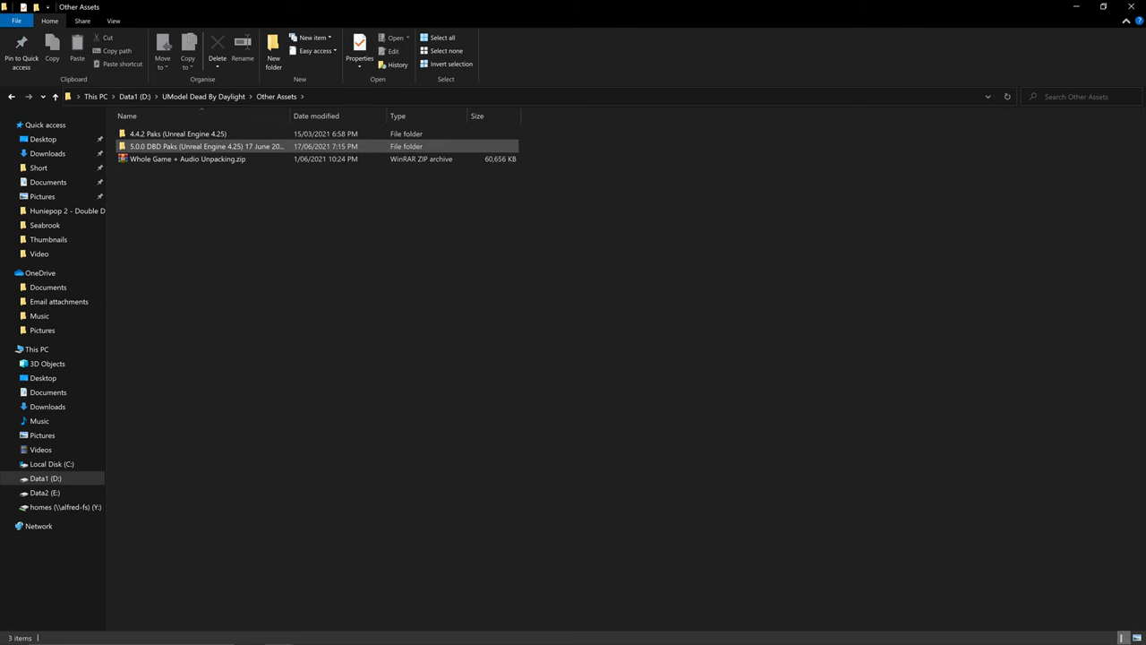
key("ctrl+l")
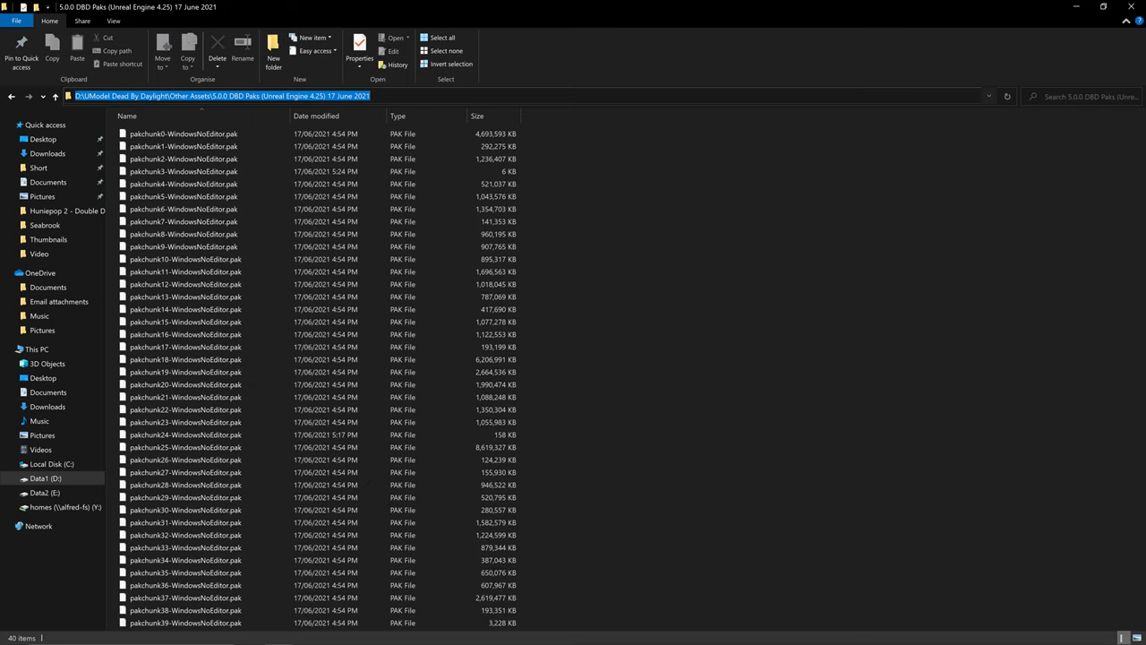
key("Escape")
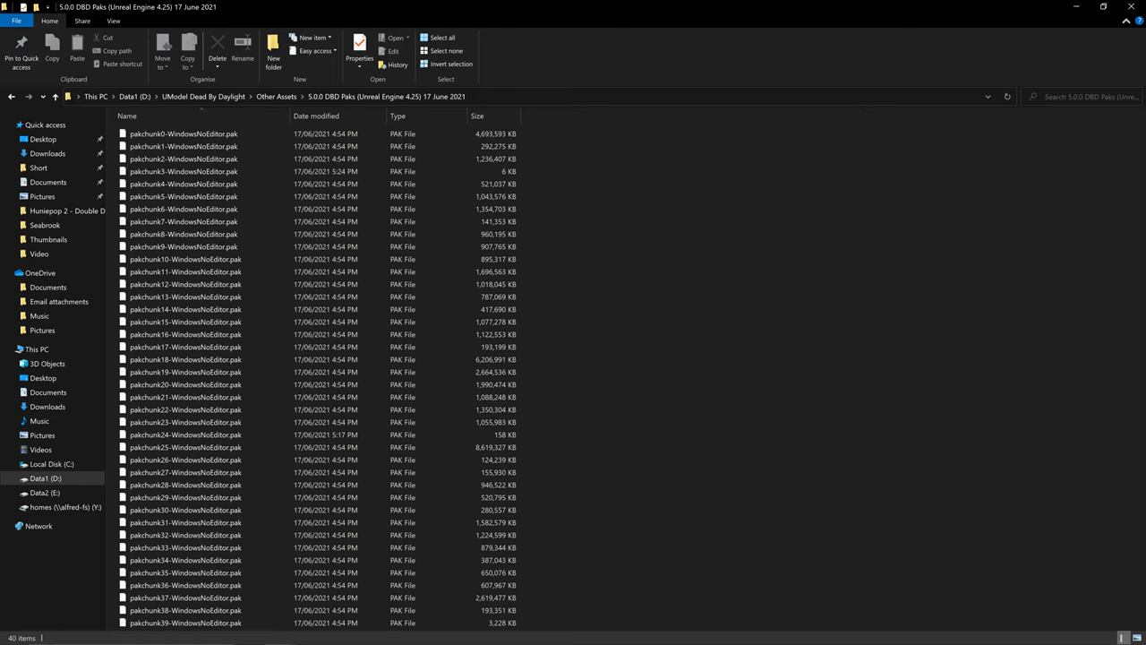
key("ctrl+l")
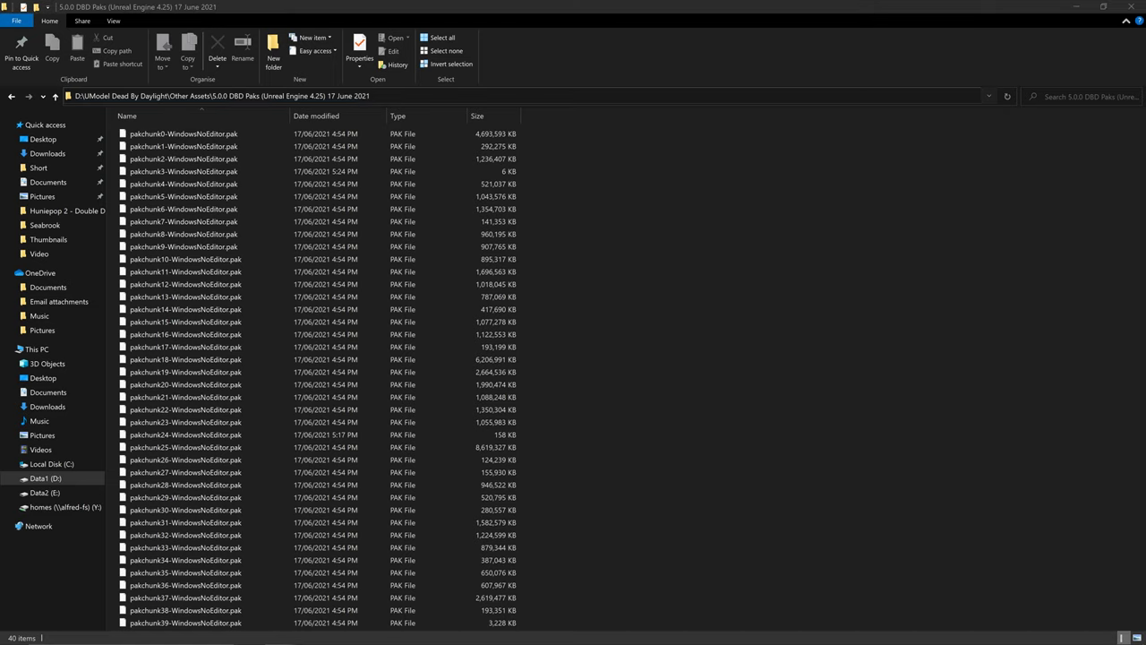
Step: Give the unpack script the 5.0.0 DBD Paks path so it extracts the sounds
key("alt+Tab")
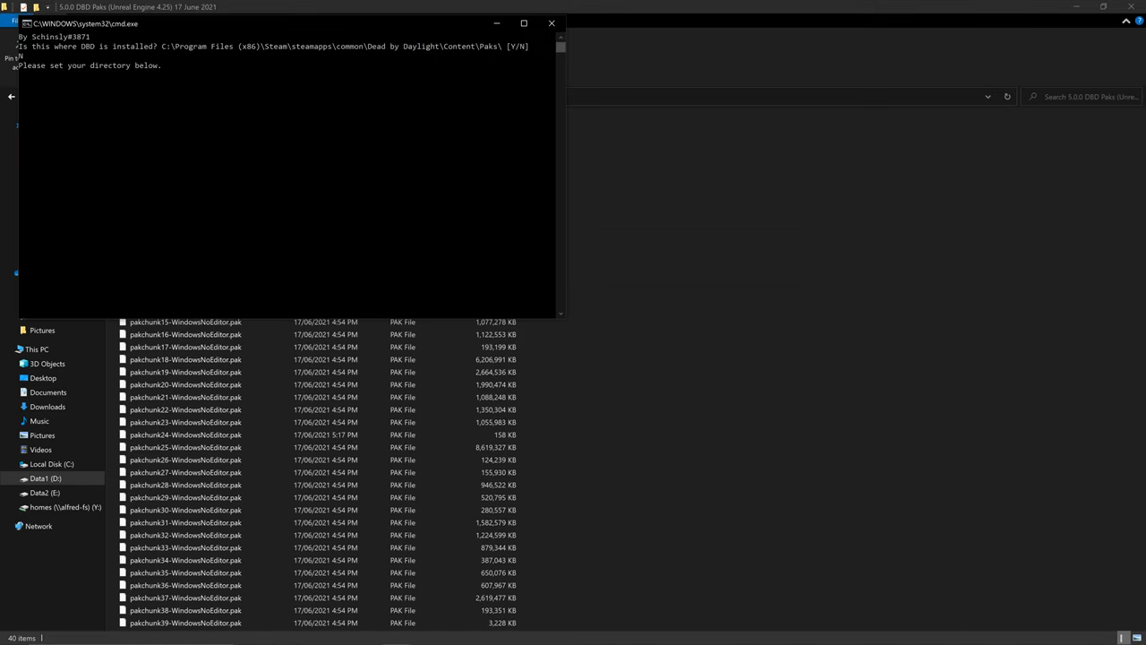
type("D:\\UModel Dead By Daylight\\Other Assets\\5.0.0 DBD Paks (Unreal Engine 4.25) 17 June 2021")
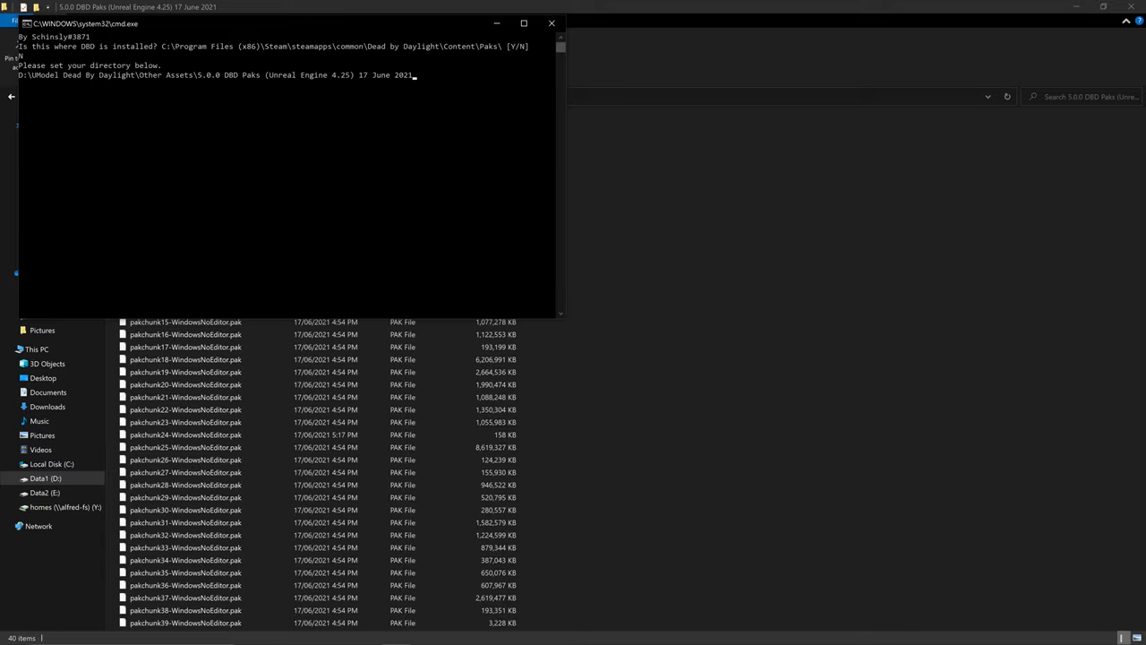
key("Return")
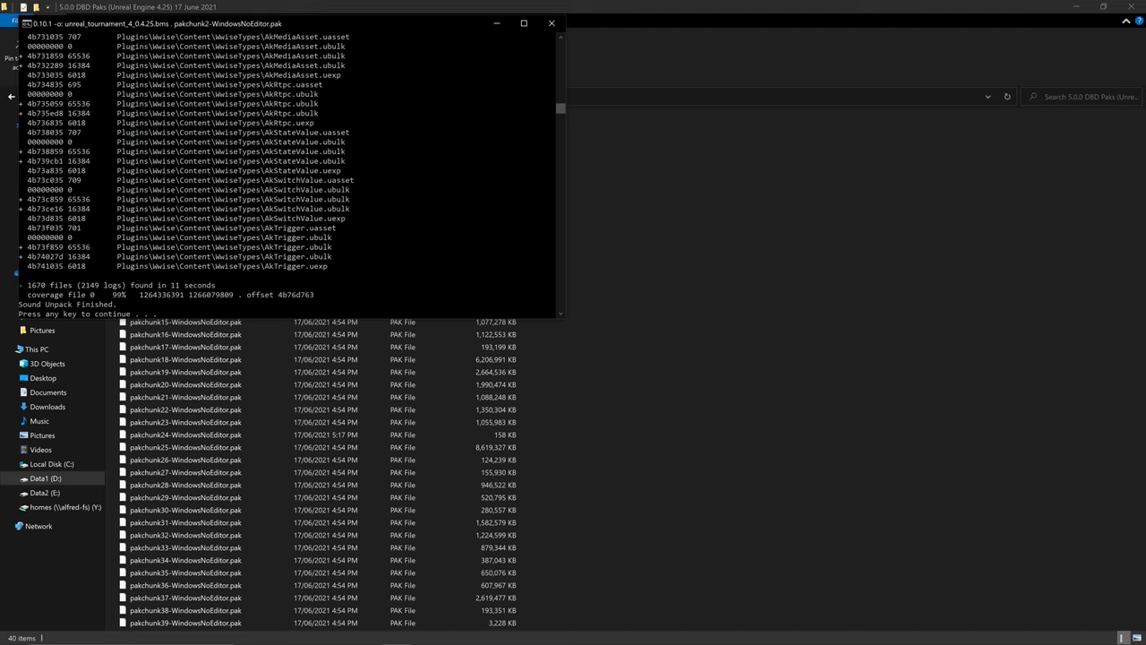
Step: Close the unpack console and open Step 1\Content\WwiseAudio\Windows with the extracted sounds
key("Return")
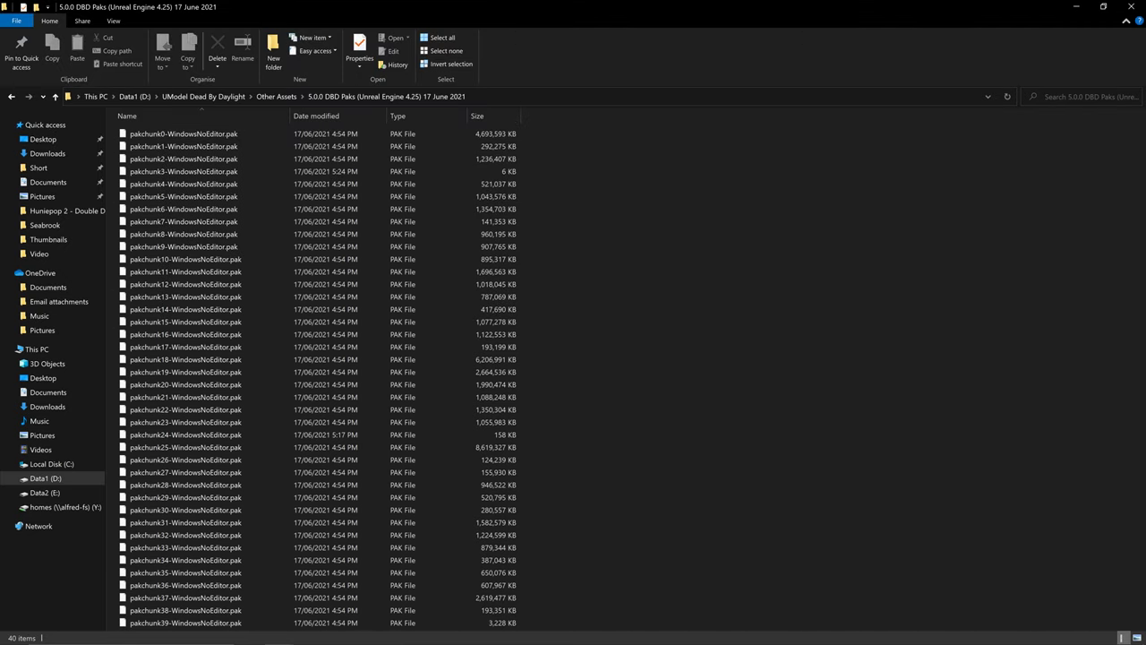
key("alt+Up")
key("alt+Up")
key("alt+Up")
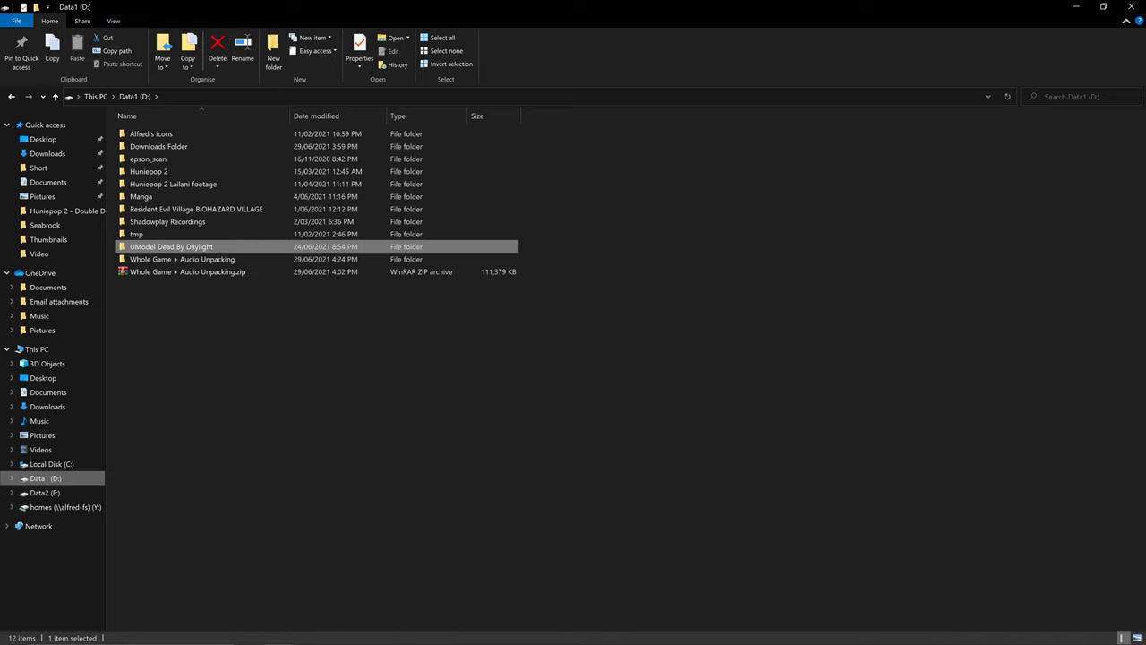
key("Return")
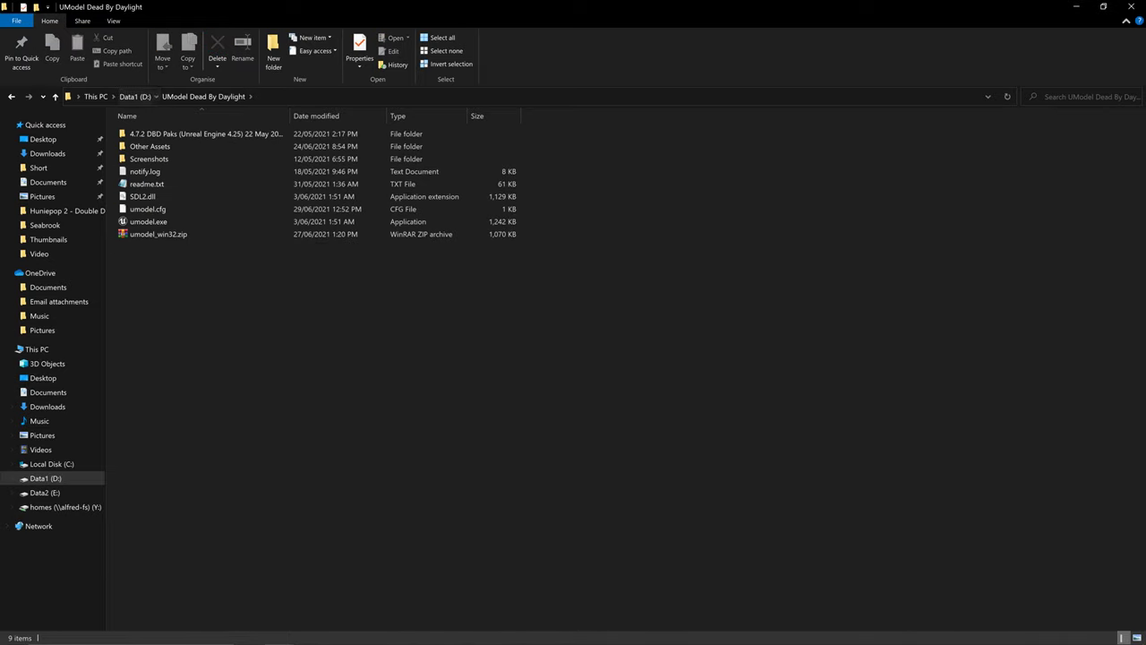
key("alt+Up")
double_click(182, 259)
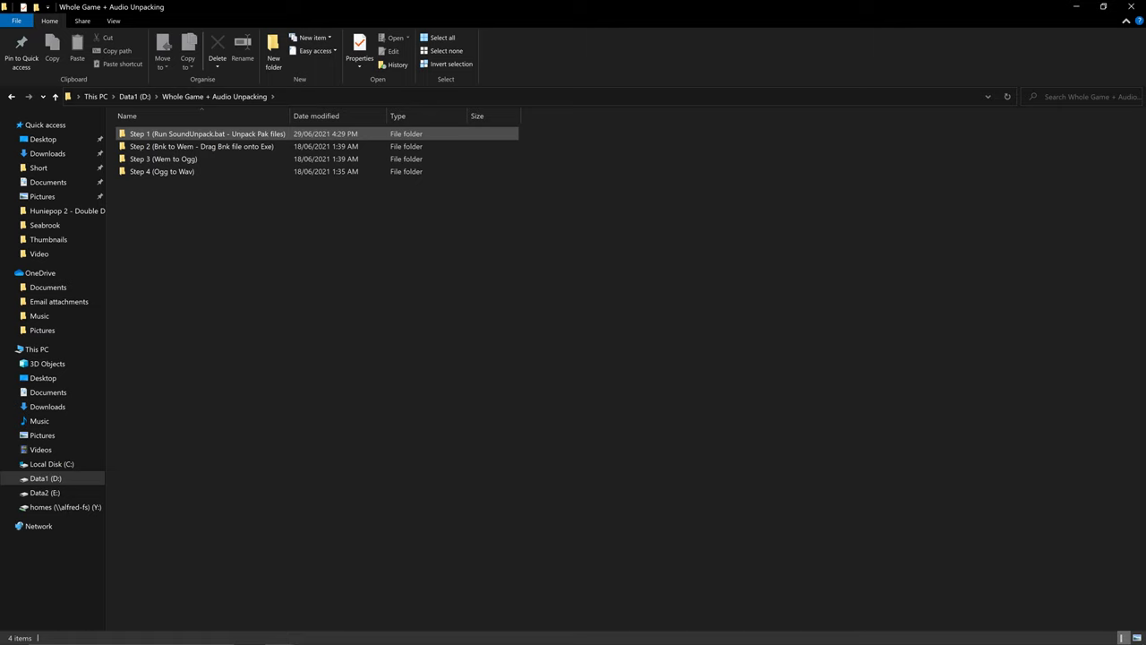
double_click(179, 134)
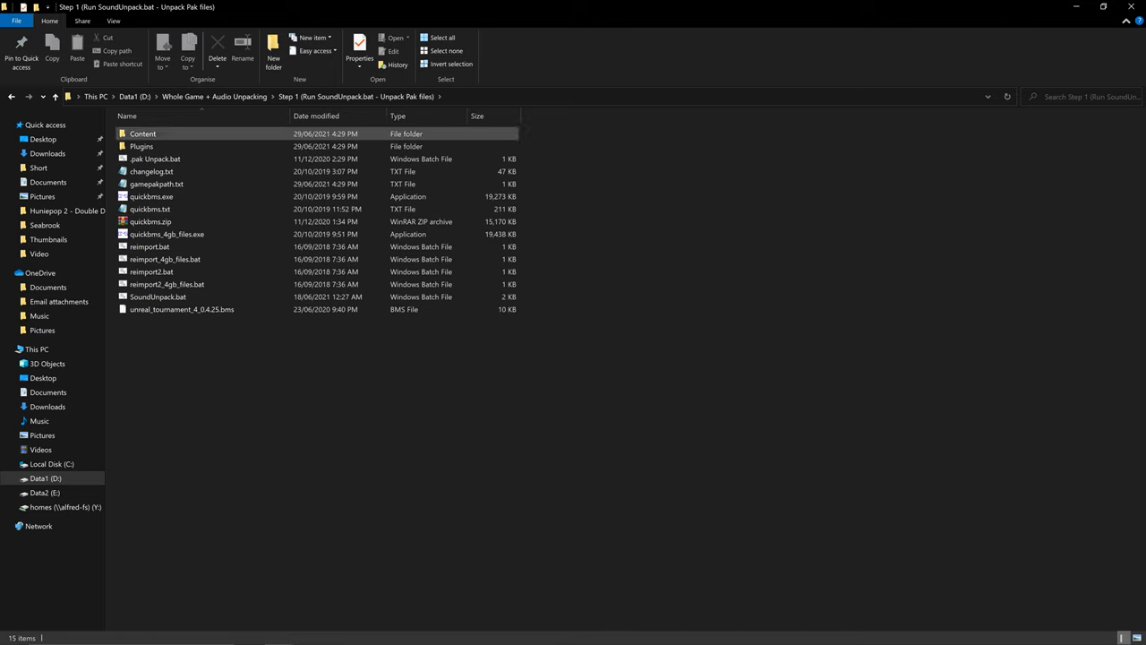
left_click(143, 133)
left_click(141, 146, "shift")
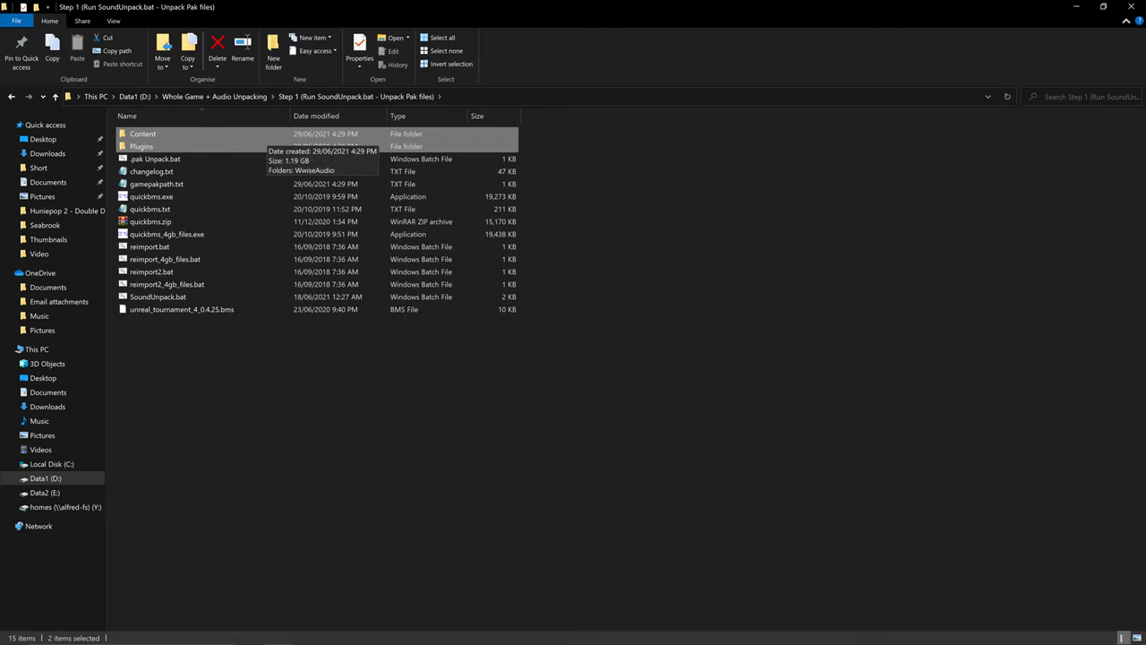
double_click(264, 134)
double_click(264, 135)
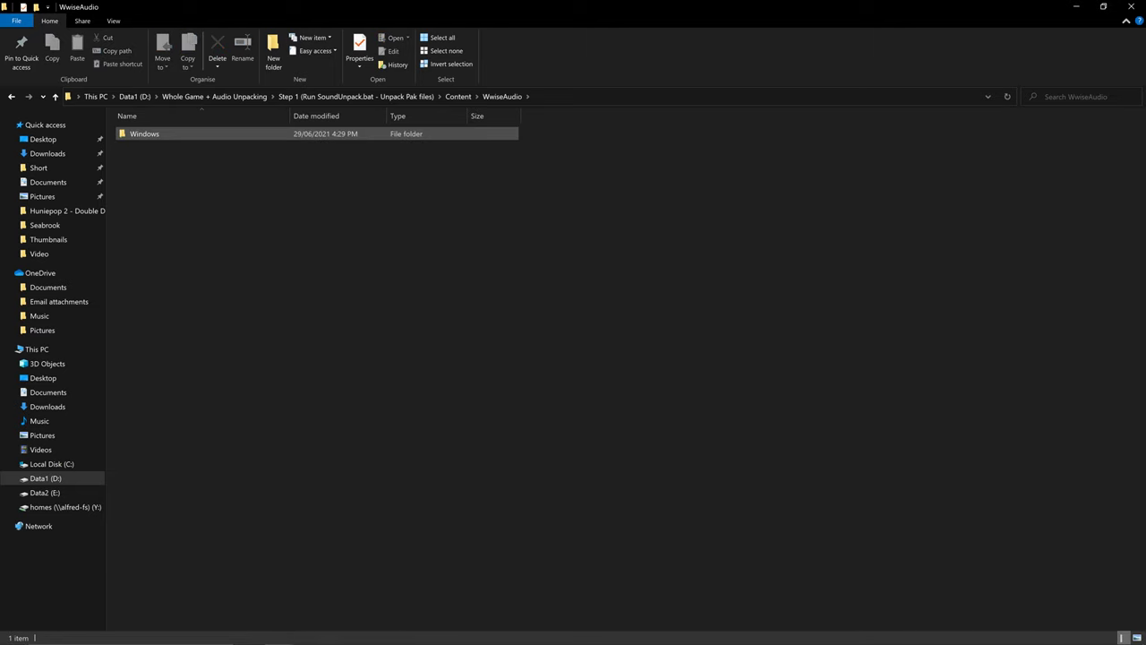
double_click(265, 134)
Step: Browse the 638 extracted sound files, checking 56724274.wem and 69121857.wem
scroll(264, 186, "down", 3)
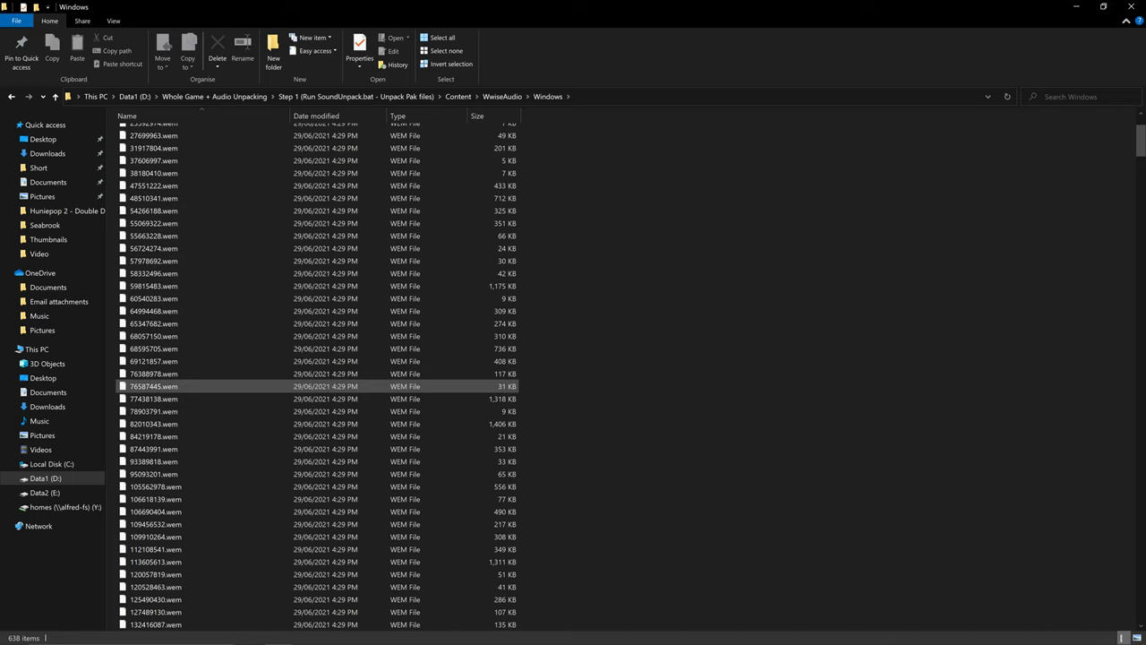
left_click(152, 248)
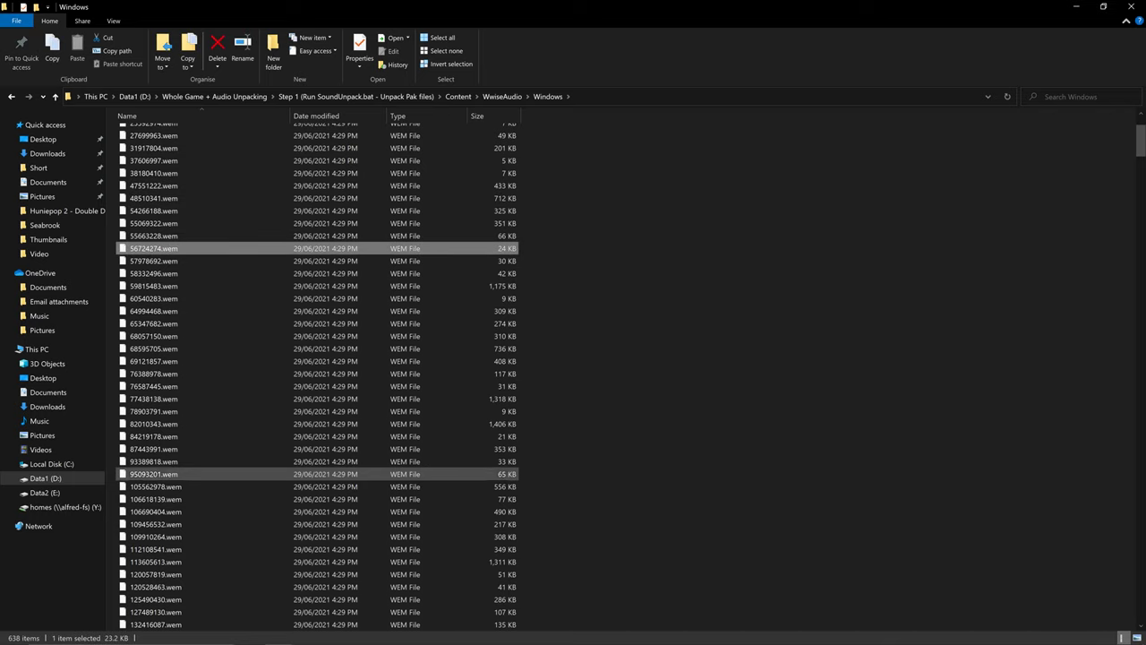
left_click(153, 361)
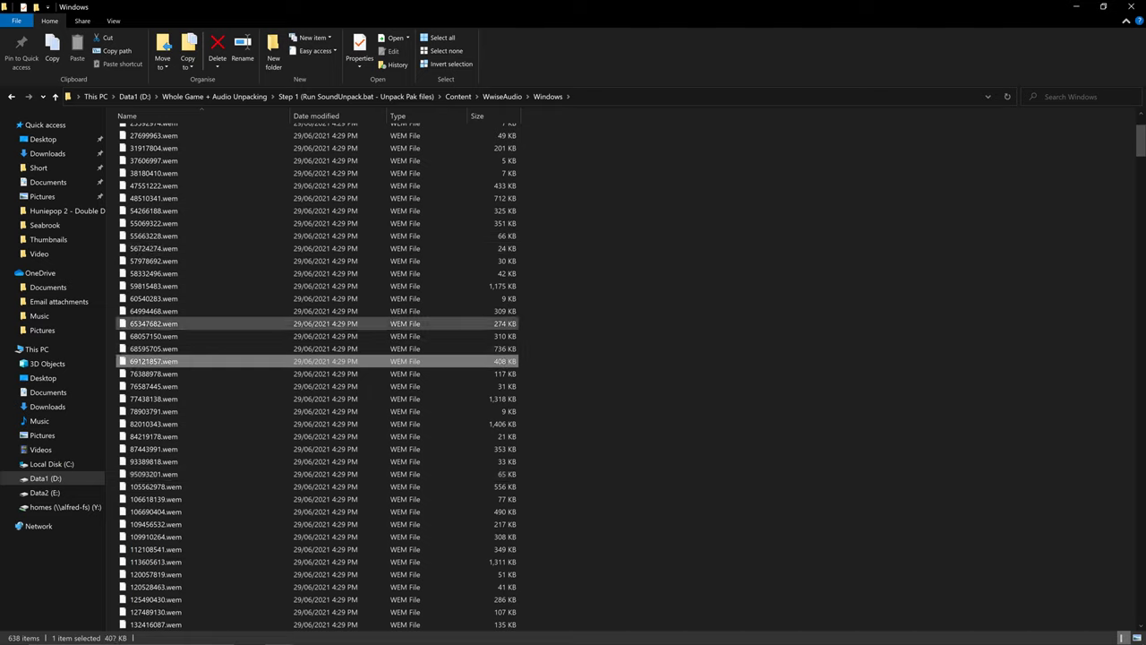
scroll(268, 323, "down", 3)
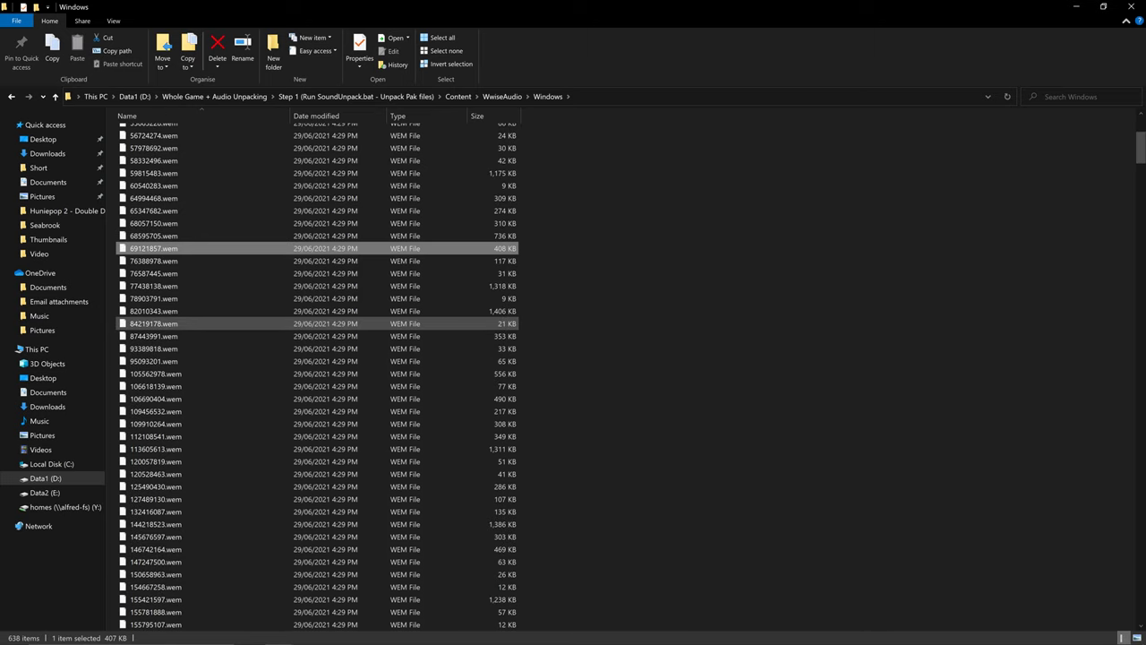
scroll(268, 323, "down", 1)
scroll(269, 323, "down", 6)
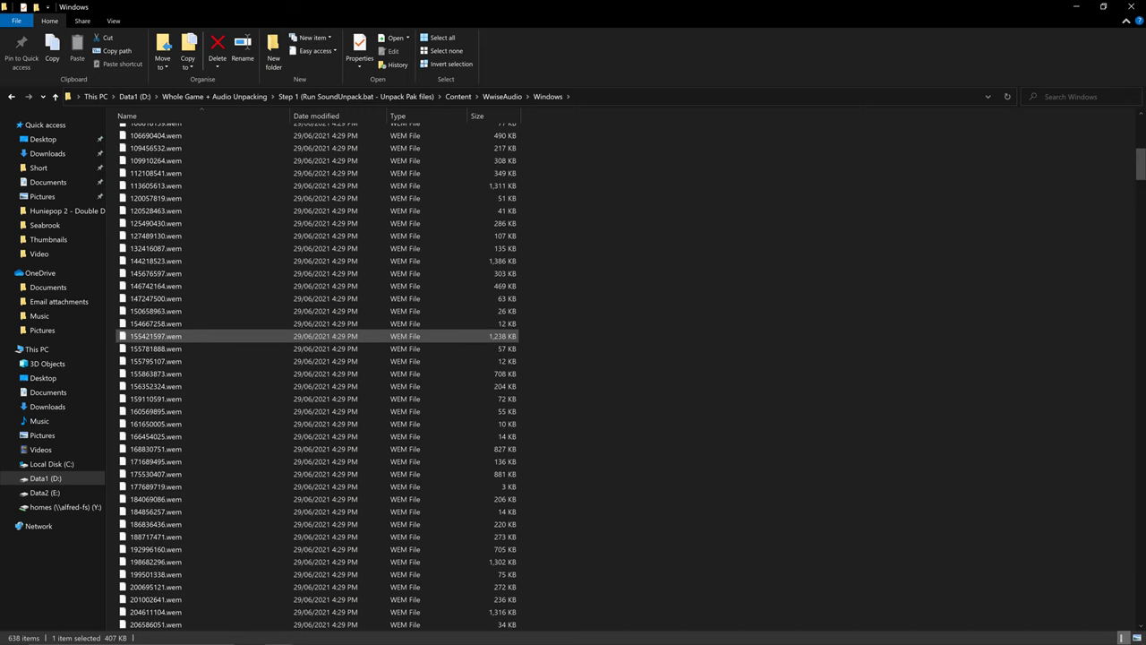
scroll(269, 323, "down", 7)
scroll(269, 323, "down", 5)
left_click_drag(1140, 192, 1141, 618)
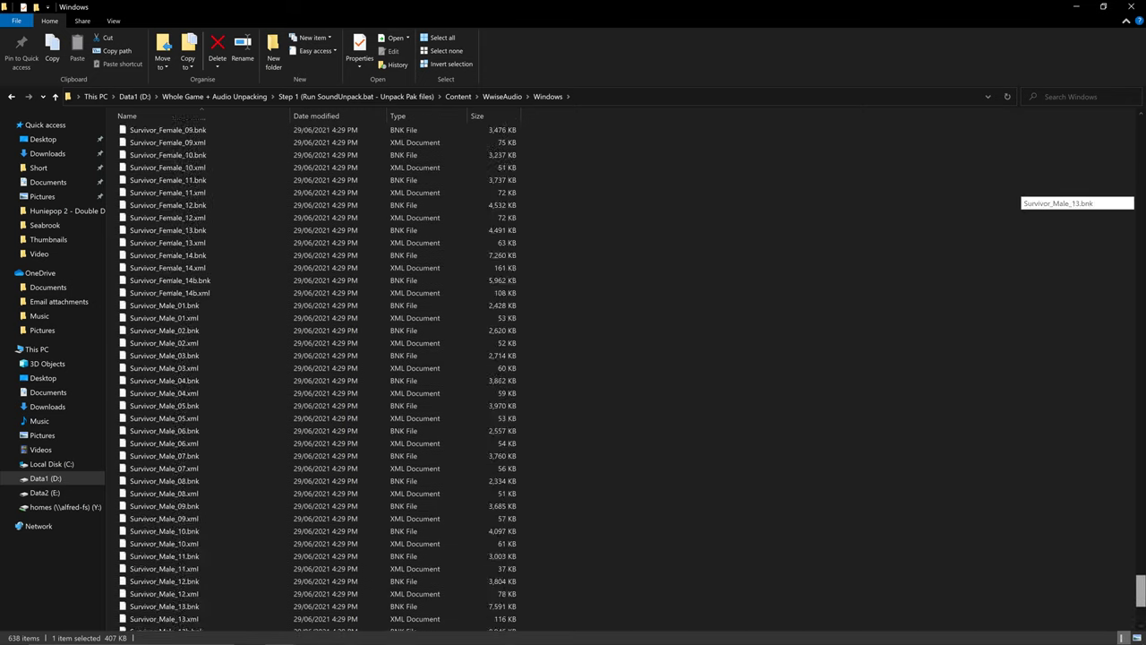
scroll(269, 343, "up", 4)
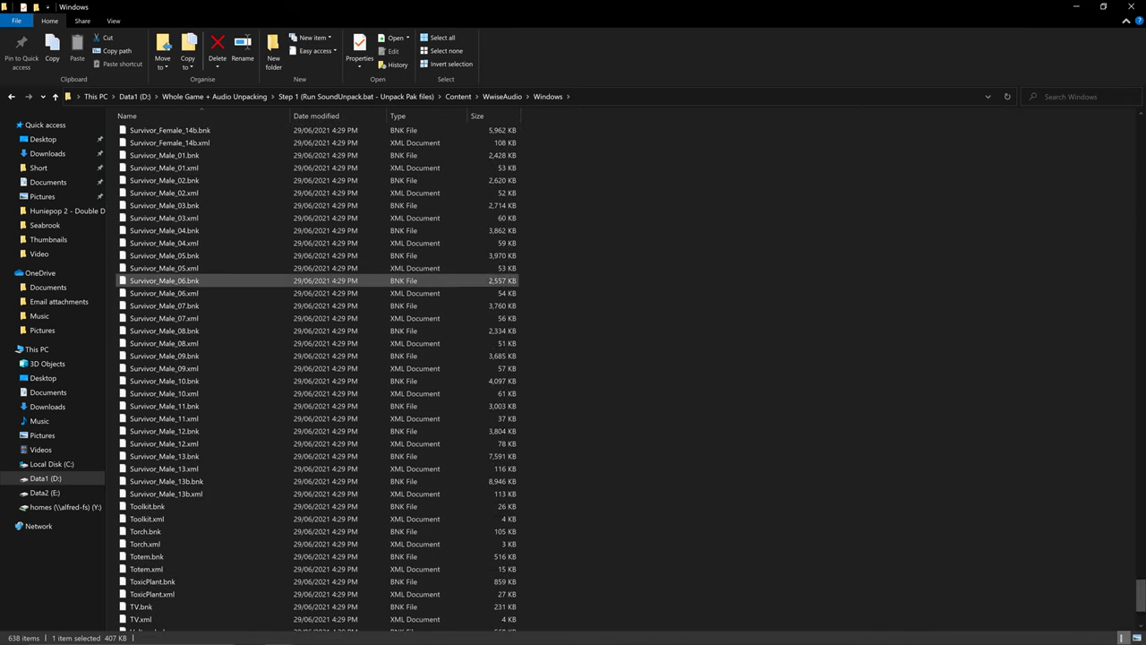
scroll(269, 293, "up", 5)
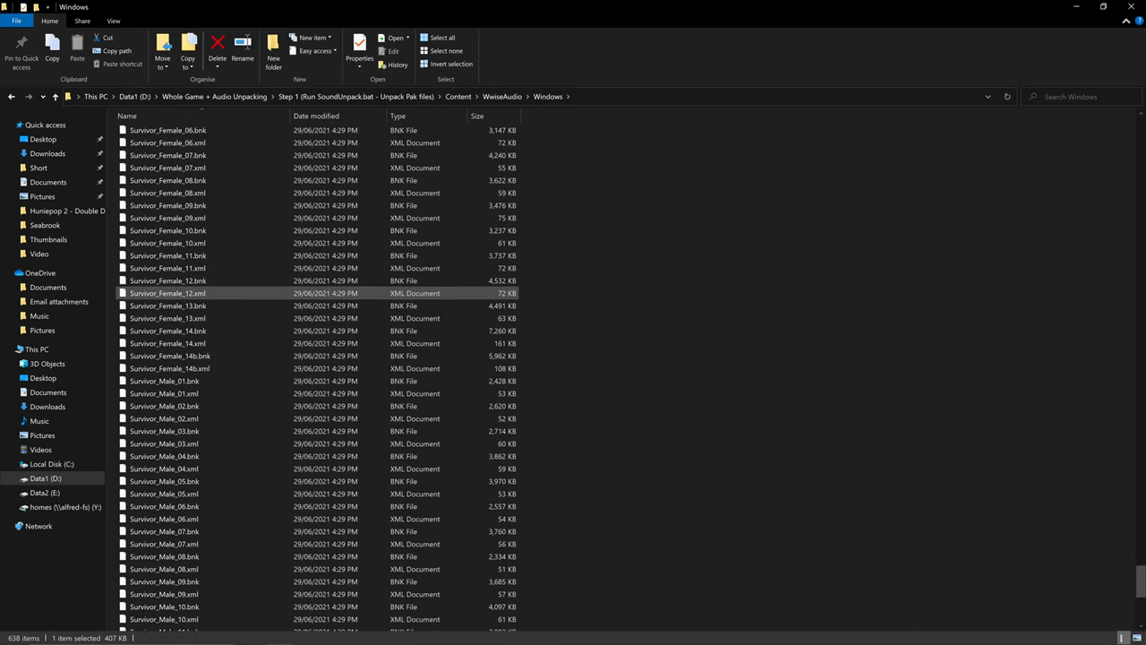
scroll(269, 293, "up", 6)
scroll(269, 293, "up", 4)
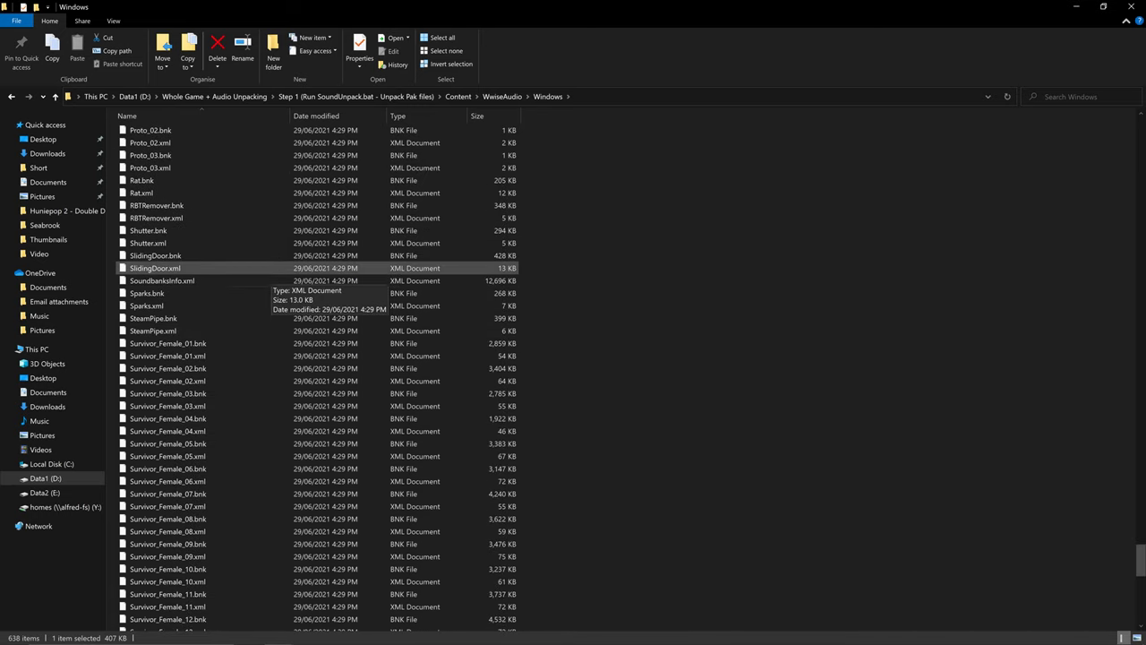
scroll(269, 348, "up", 1)
Step: Find the KLR killer sound banks, moving from Survivor_Female_01.bnk up to KLR_01.bnk
left_click(269, 348)
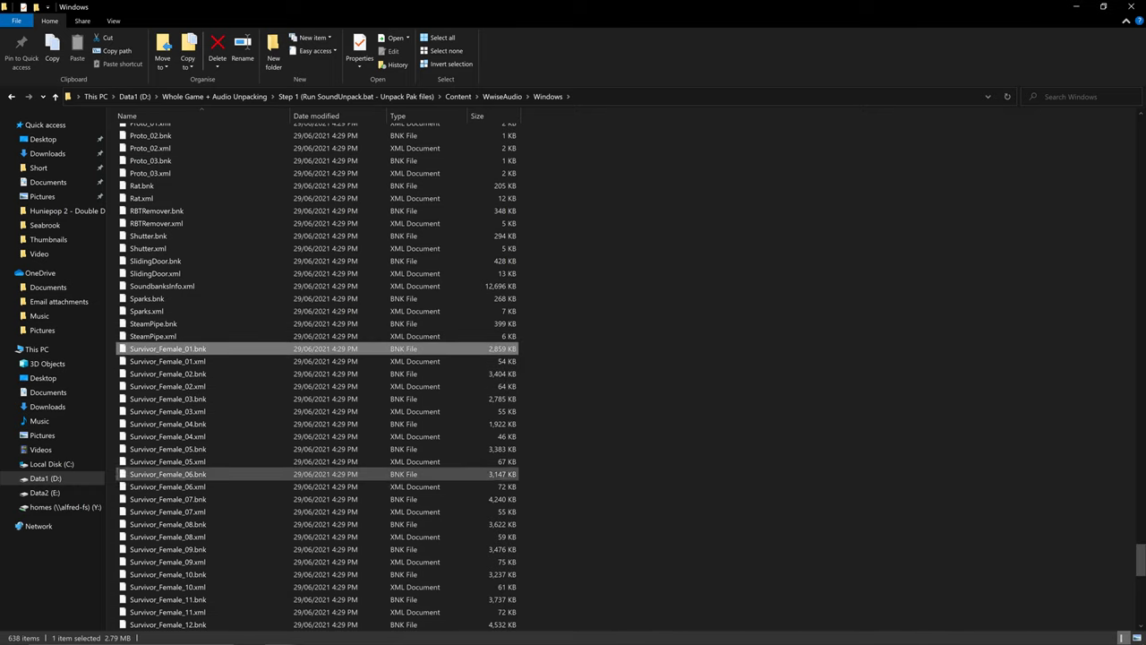
scroll(313, 377, "up", 3)
scroll(313, 376, "up", 5)
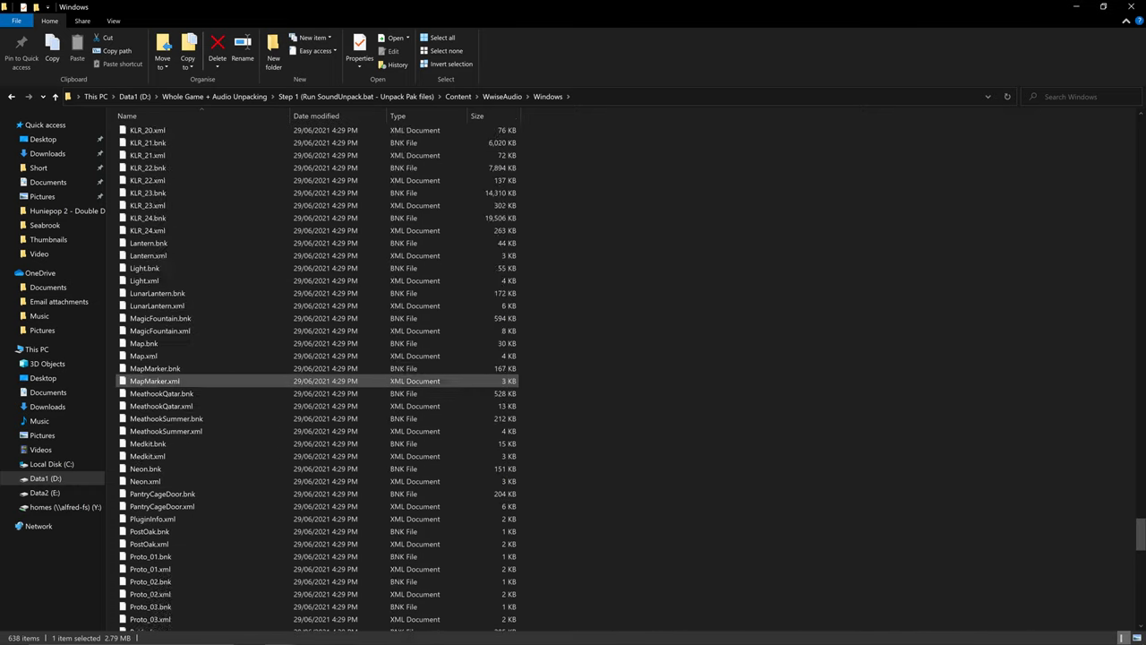
scroll(313, 376, "up", 5)
scroll(313, 376, "up", 5)
left_click(314, 205)
scroll(314, 280, "up", 7)
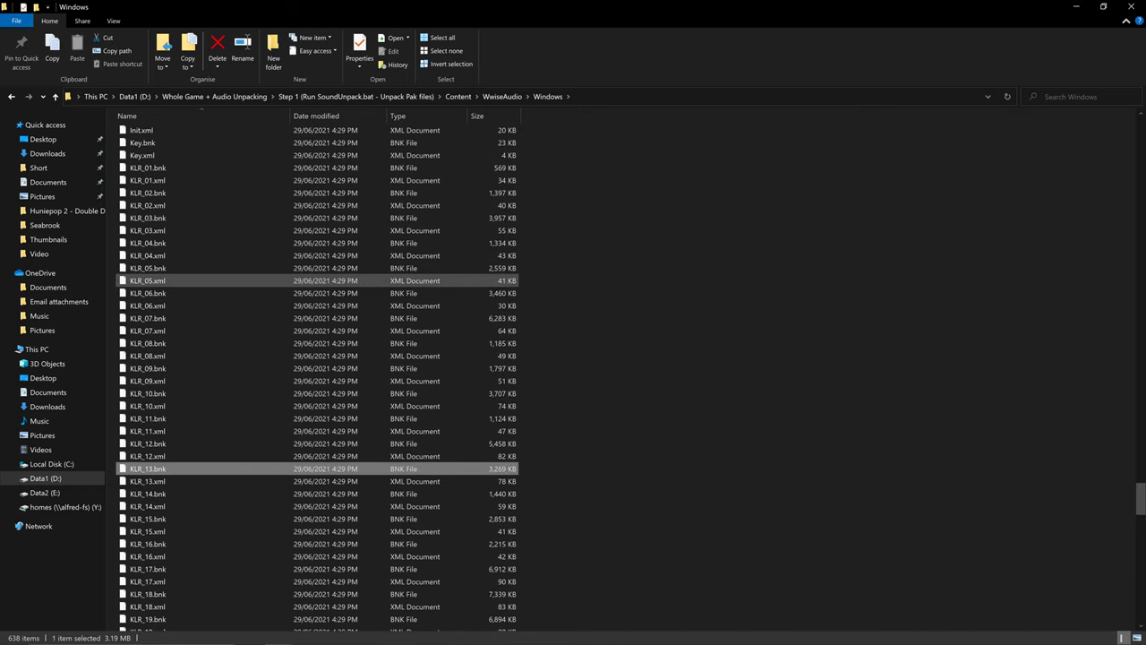
scroll(313, 281, "up", 3)
left_click(229, 280)
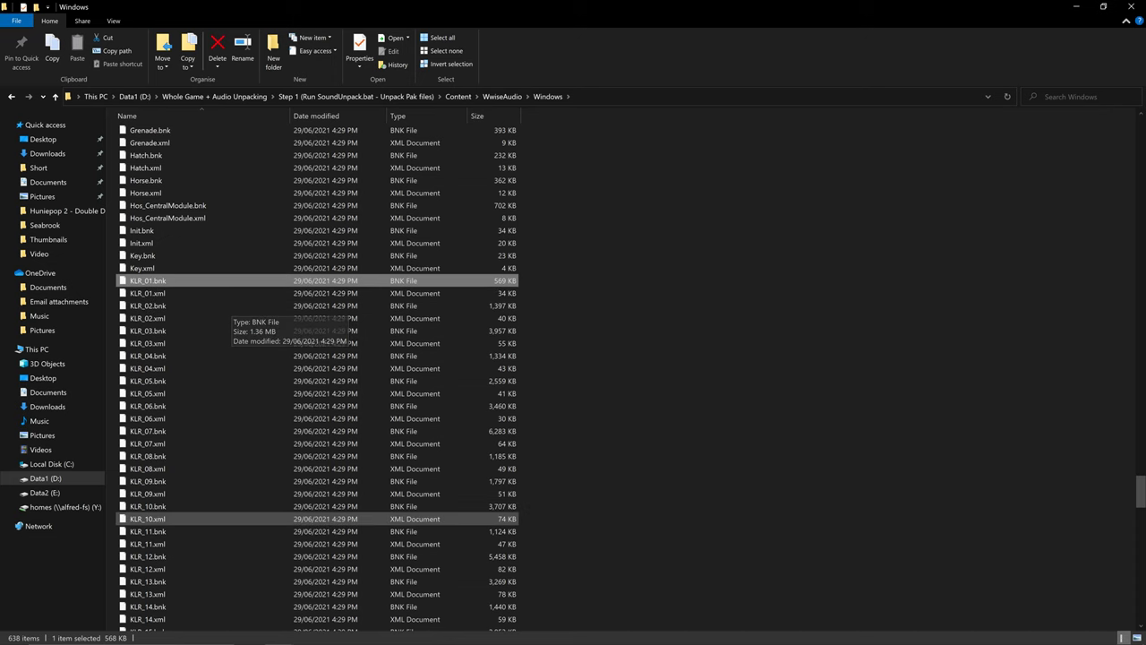
key("alt+Tab")
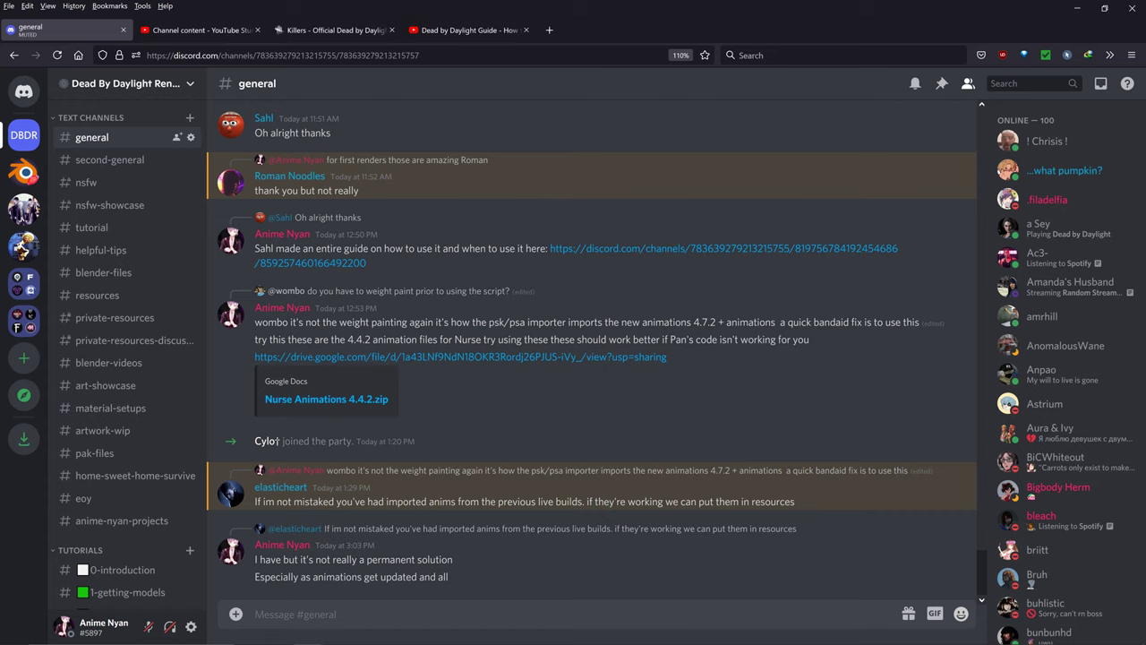
left_click(336, 29)
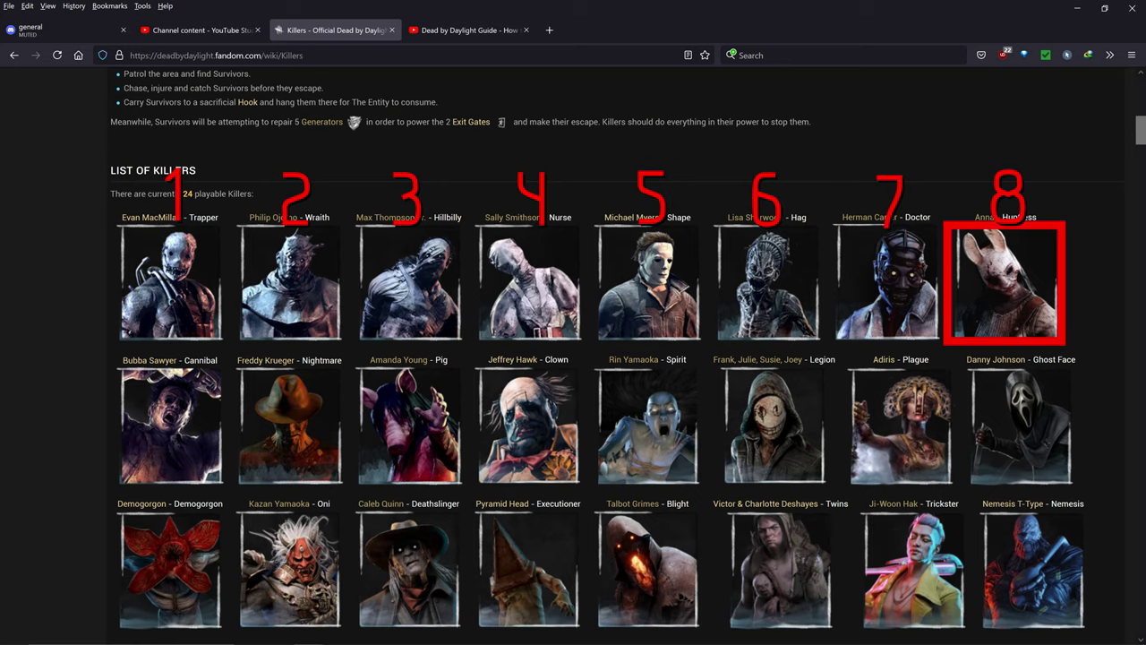
key("alt+Tab")
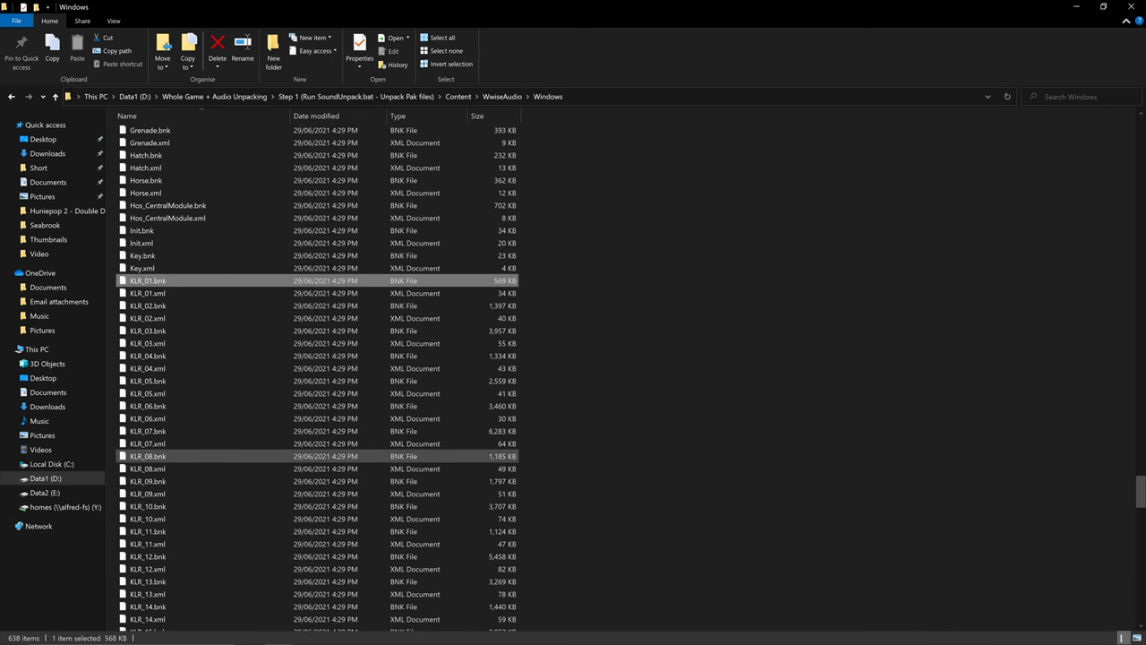
Step: Put the Huntress bank KLR_08.bnk into Step 2 and extract its WEMs with bnkextr.exe
left_click(148, 456)
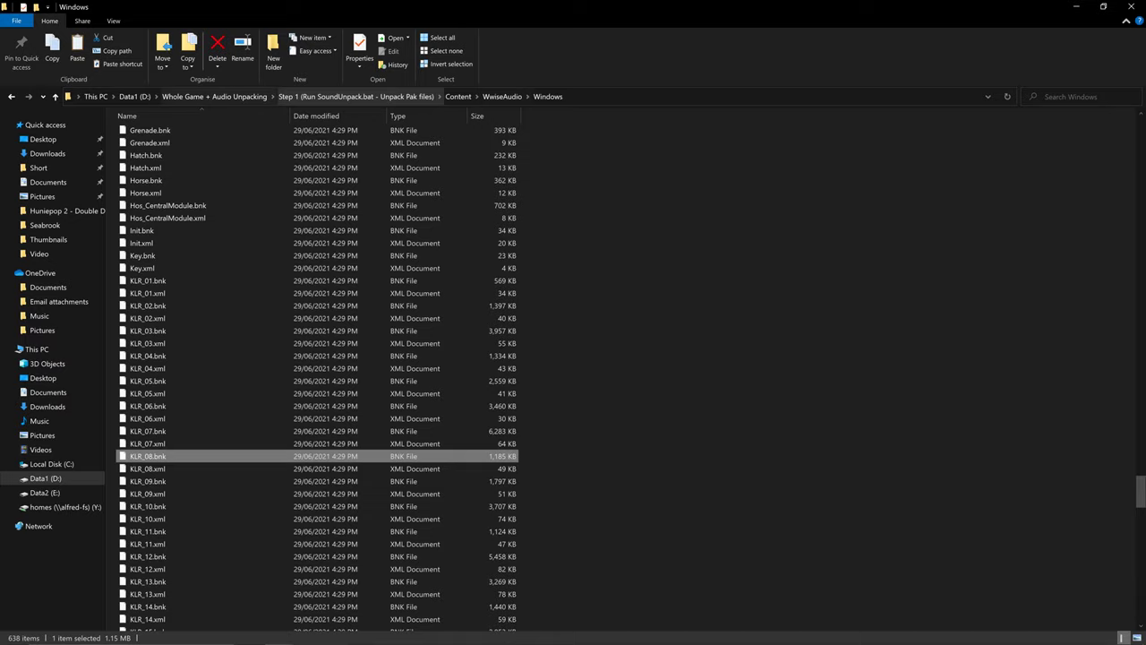
left_click(214, 95)
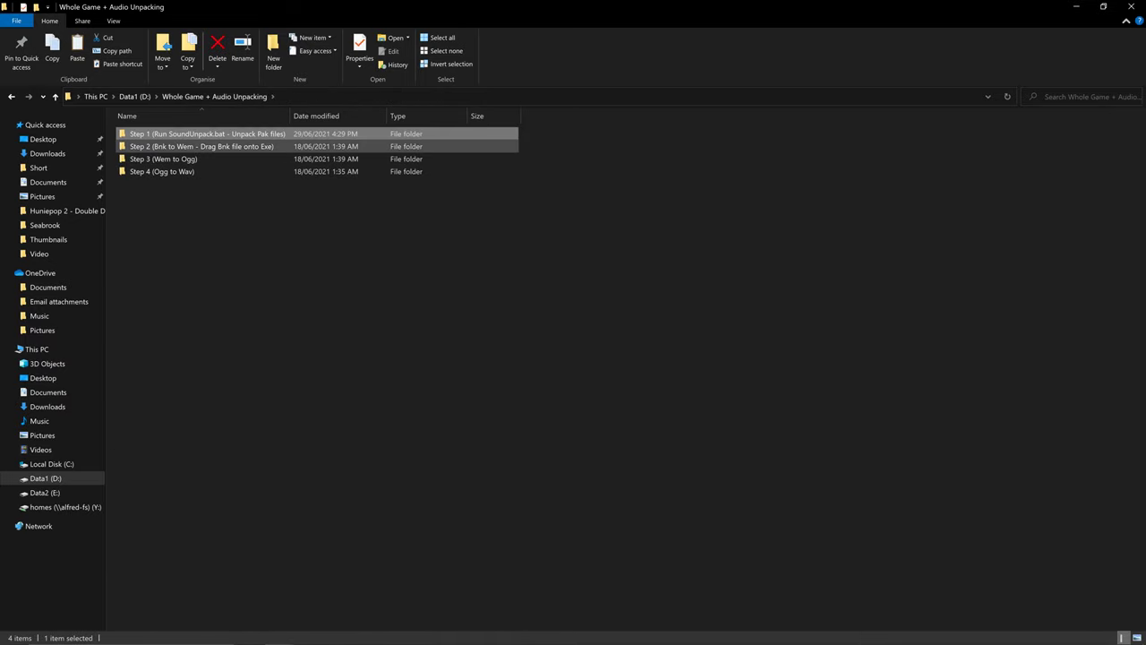
double_click(202, 146)
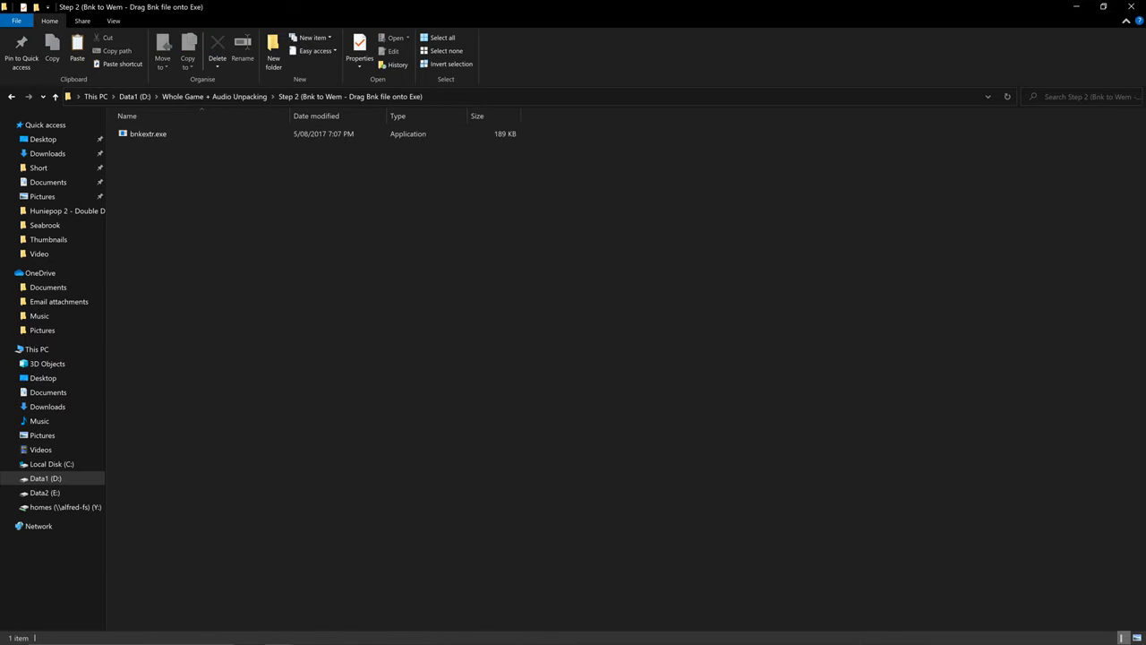
key("ctrl+v")
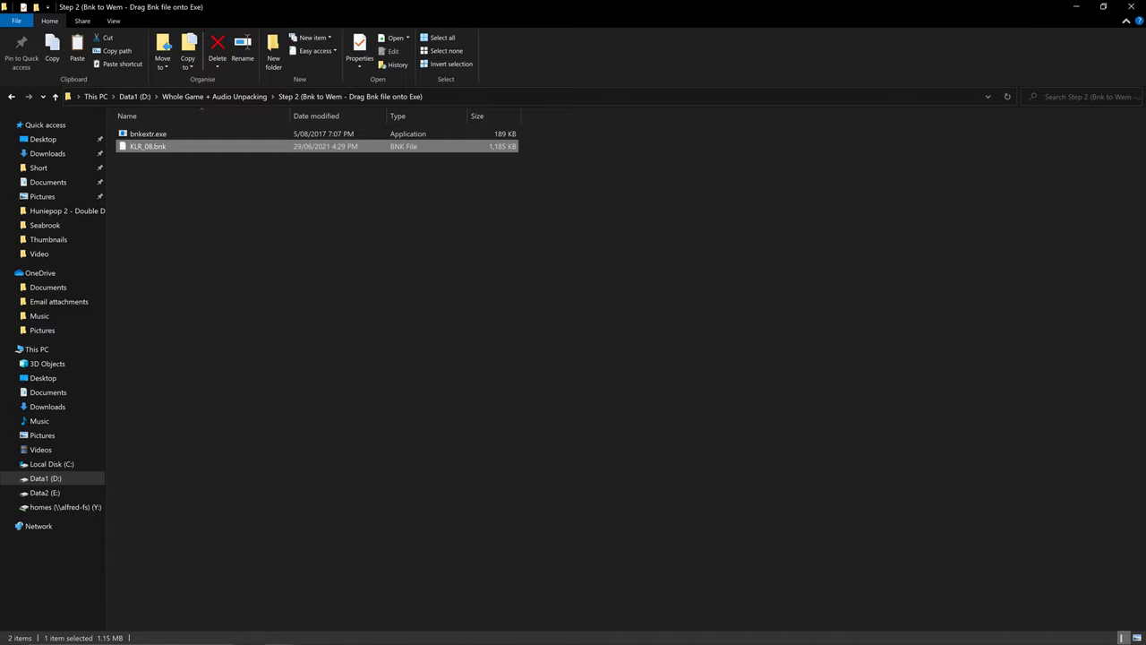
left_click_drag(148, 146, 191, 134)
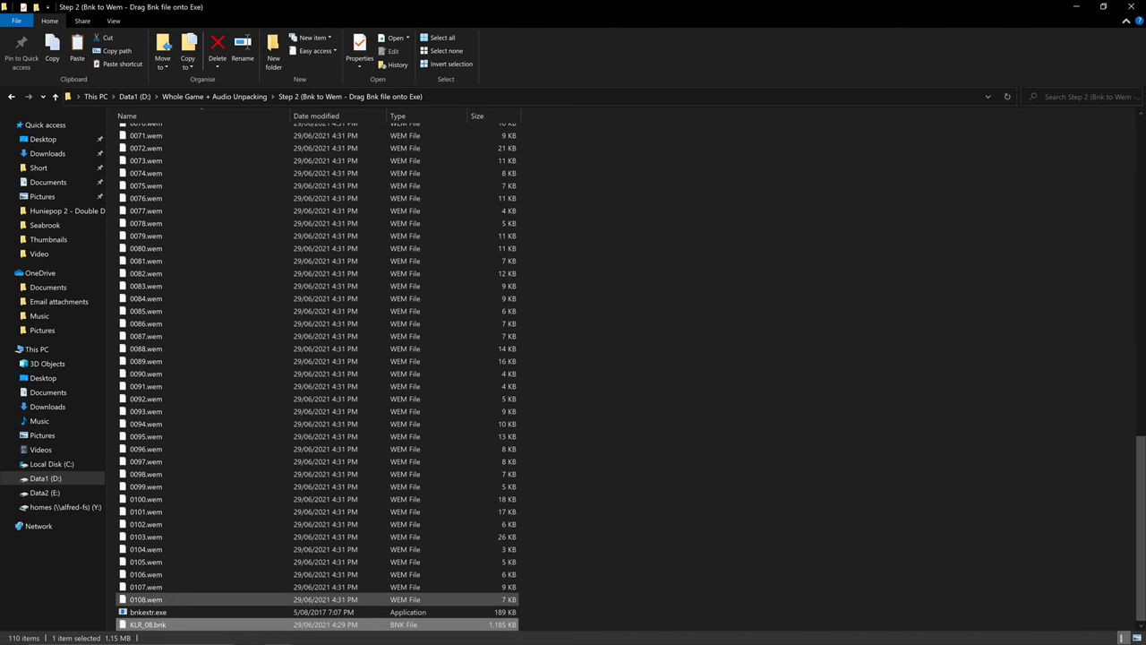
Step: Search Step 2 for *.wem and take all 108 extracted WEM files for moving
key("ctrl+f")
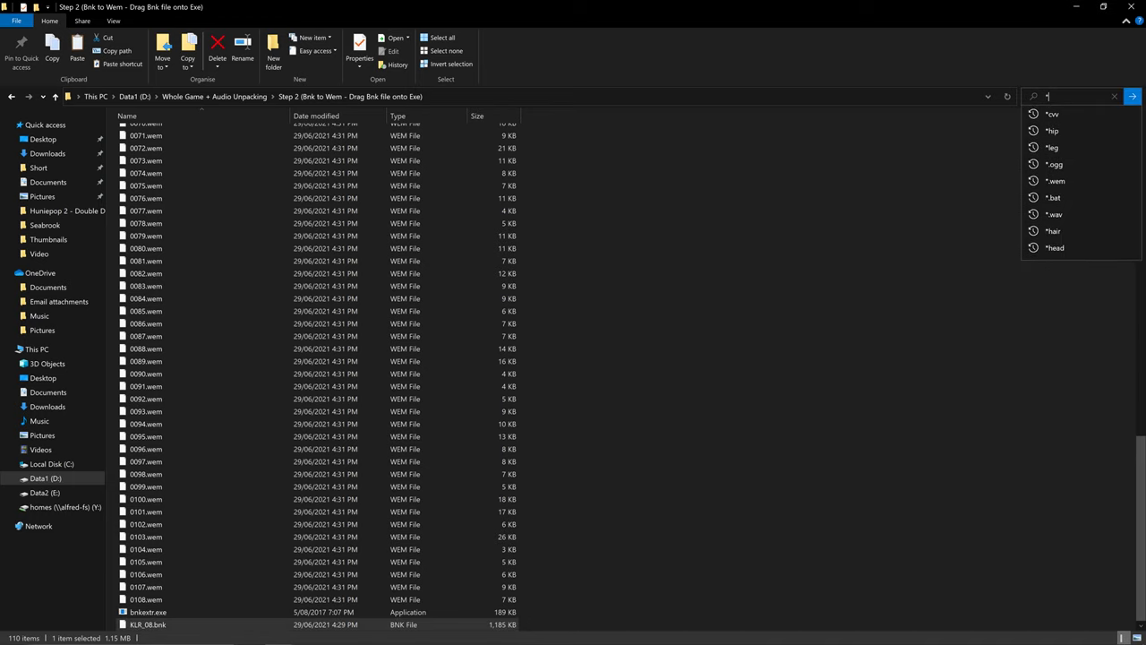
type("*.wem")
key("Return")
left_click(573, 272)
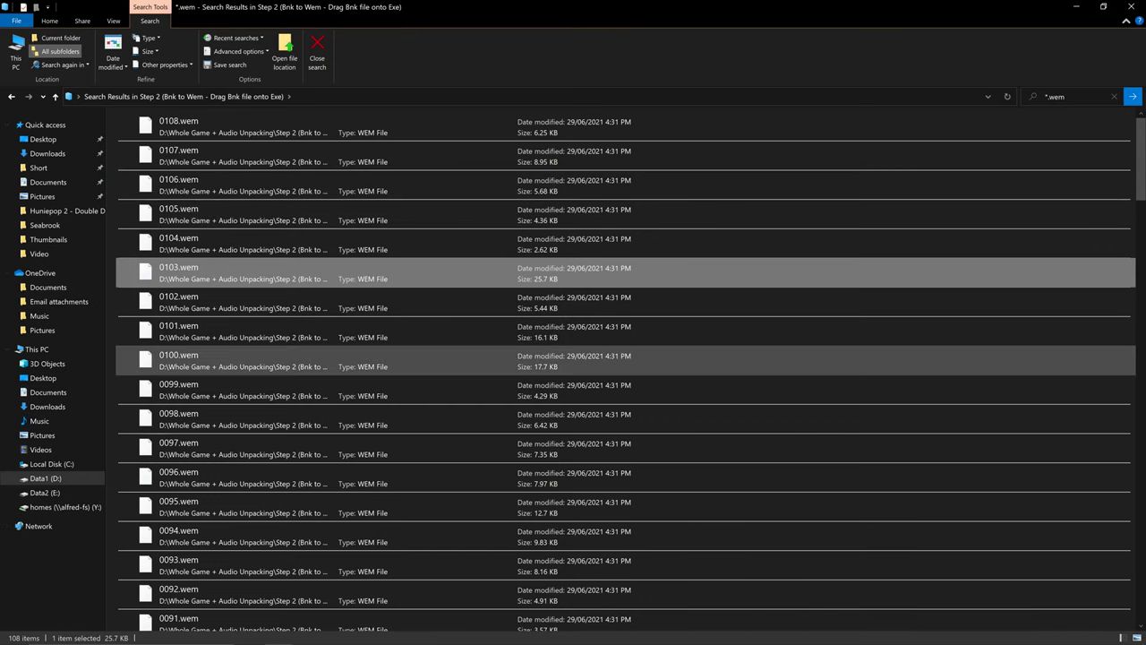
key("ctrl+a")
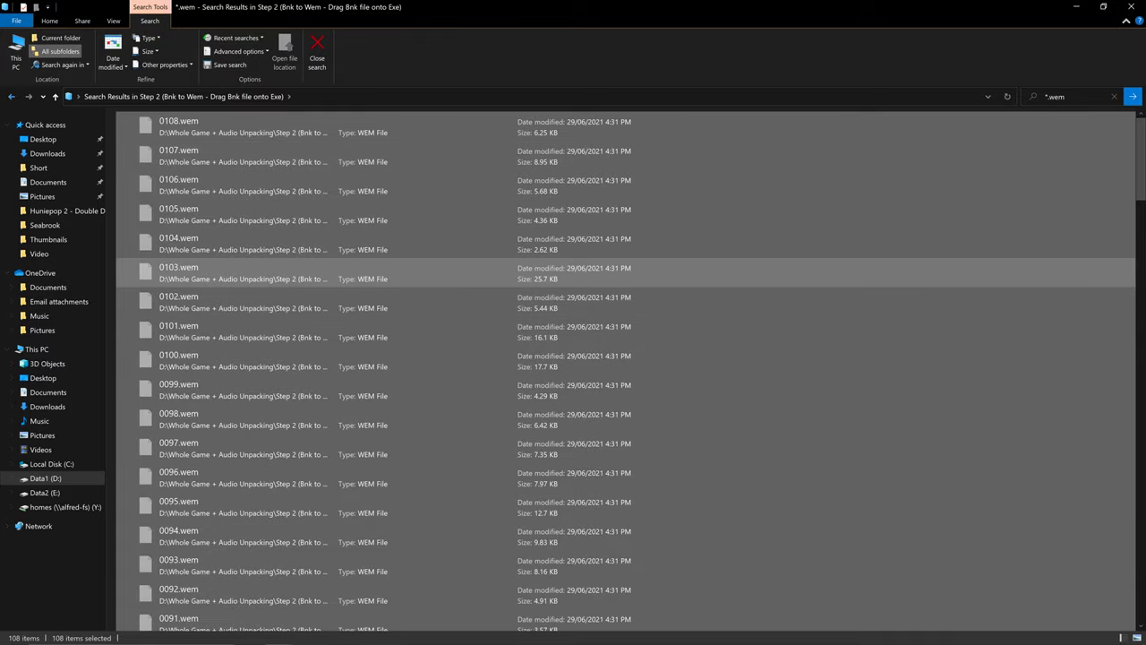
key("BackSpace")
left_click(206, 96)
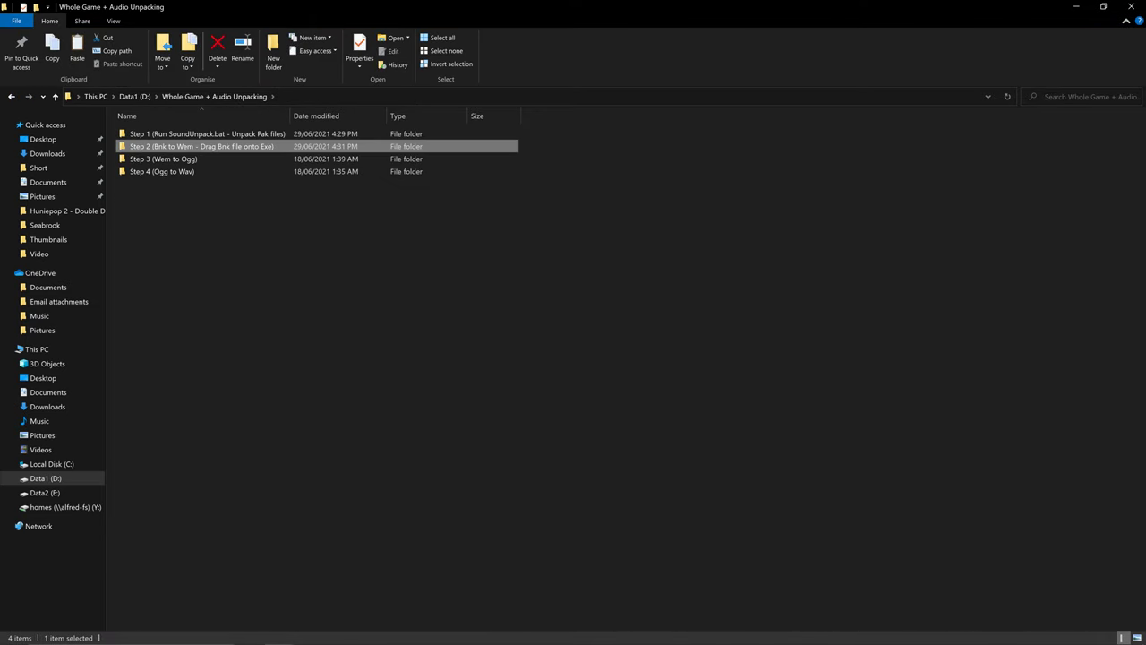
Step: Paste the 108 WEM files into Step 3 (Wem to Ogg) and run convert.bat
double_click(163, 159)
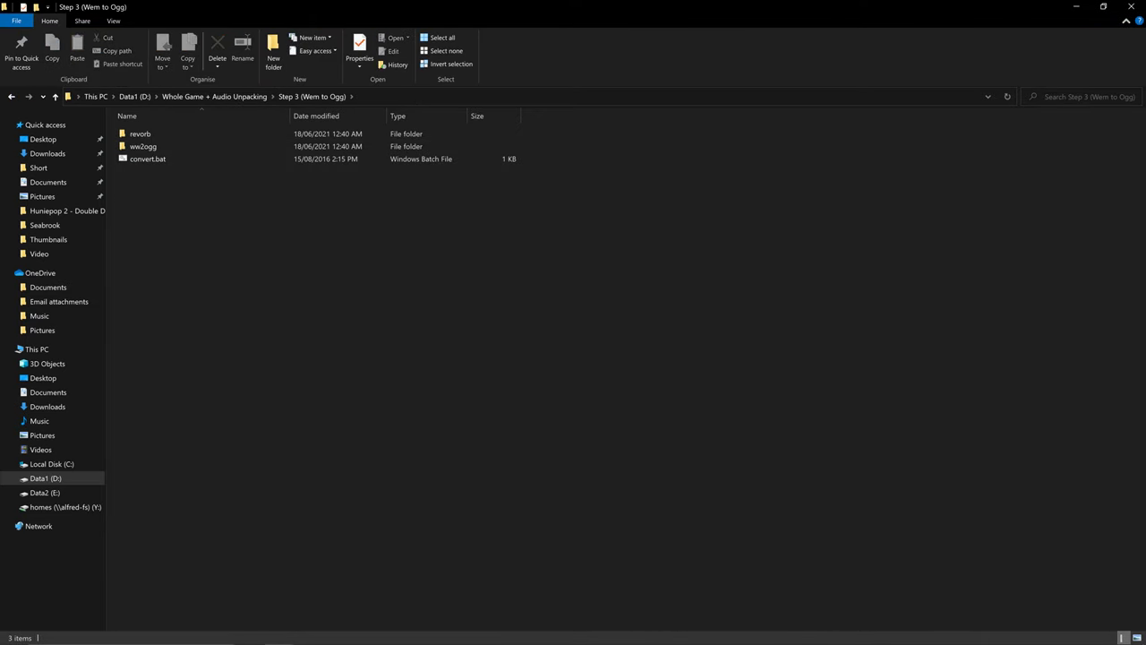
key("ctrl+v")
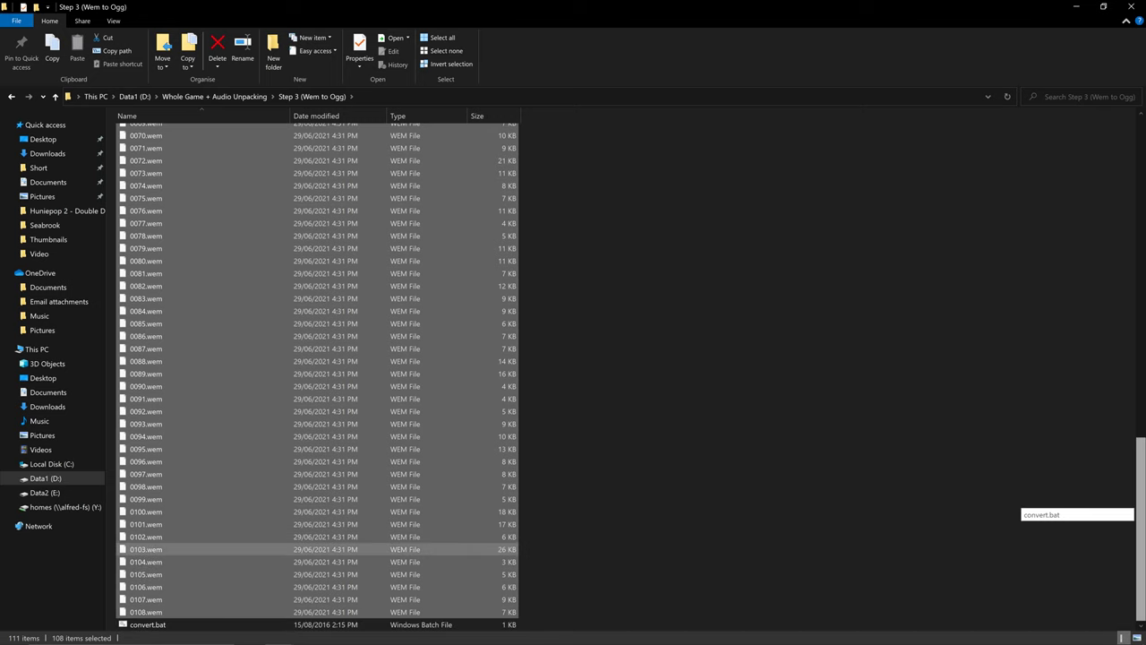
left_click(148, 625)
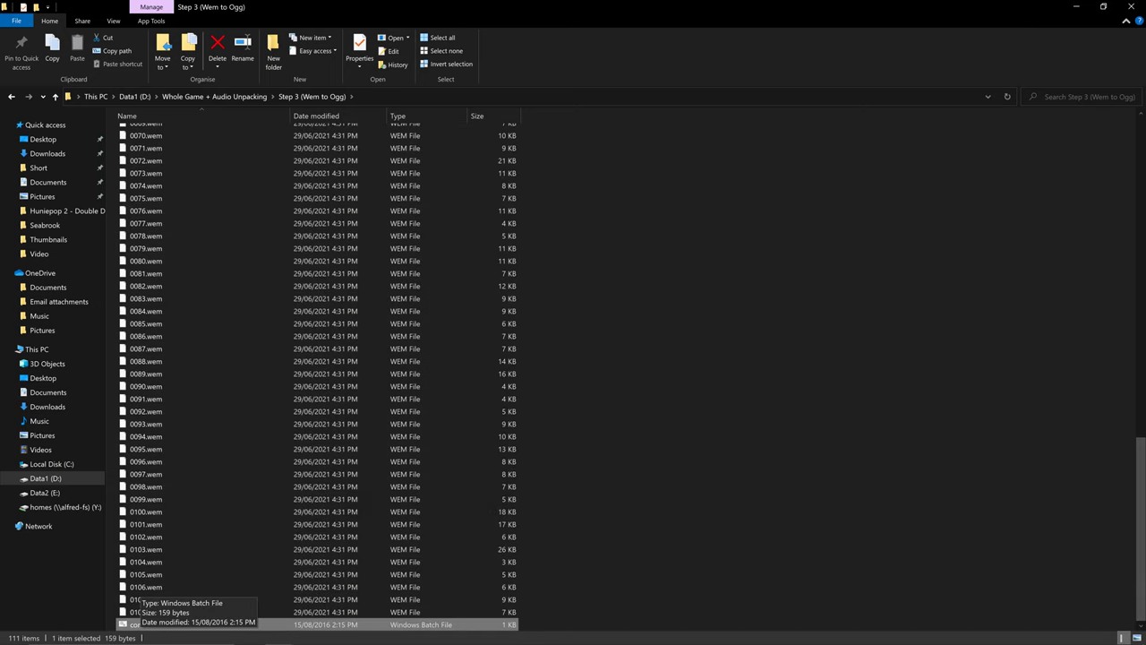
double_click(148, 624)
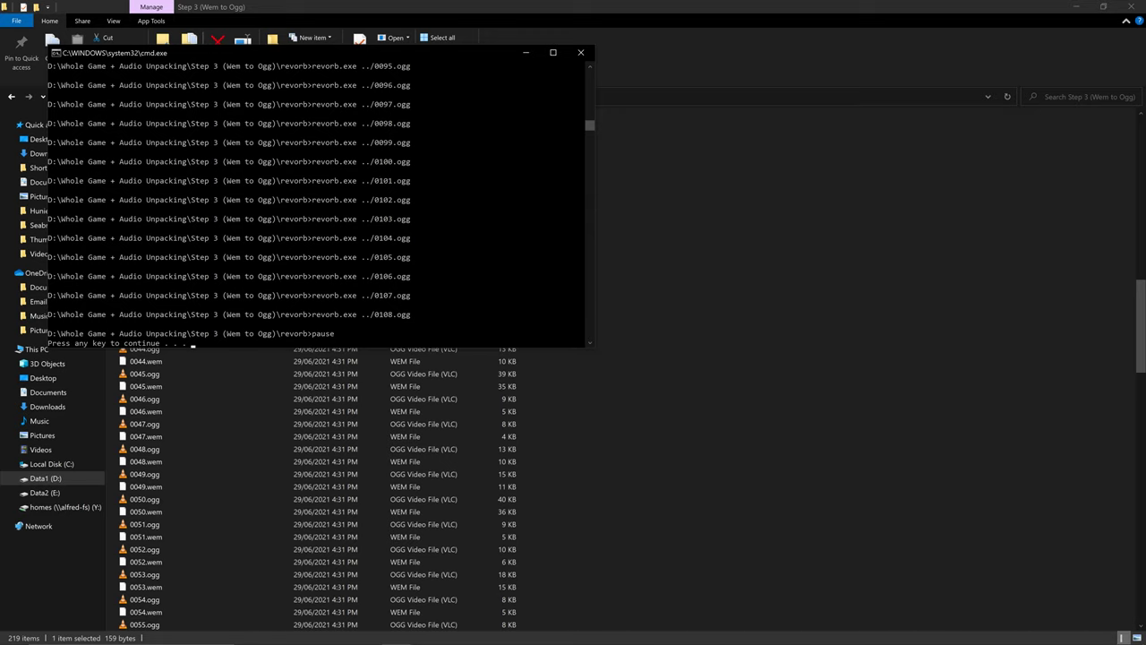
Step: Close the conversion console, search Step 3 for the OGGs and select all 108
key("Return")
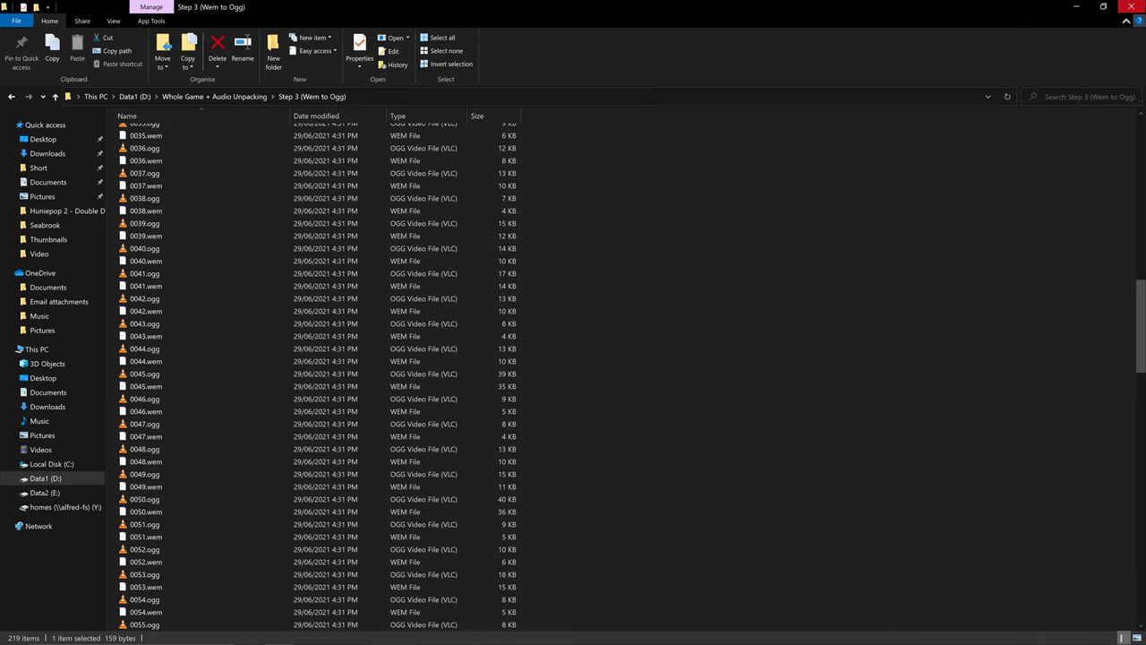
key("ctrl+f")
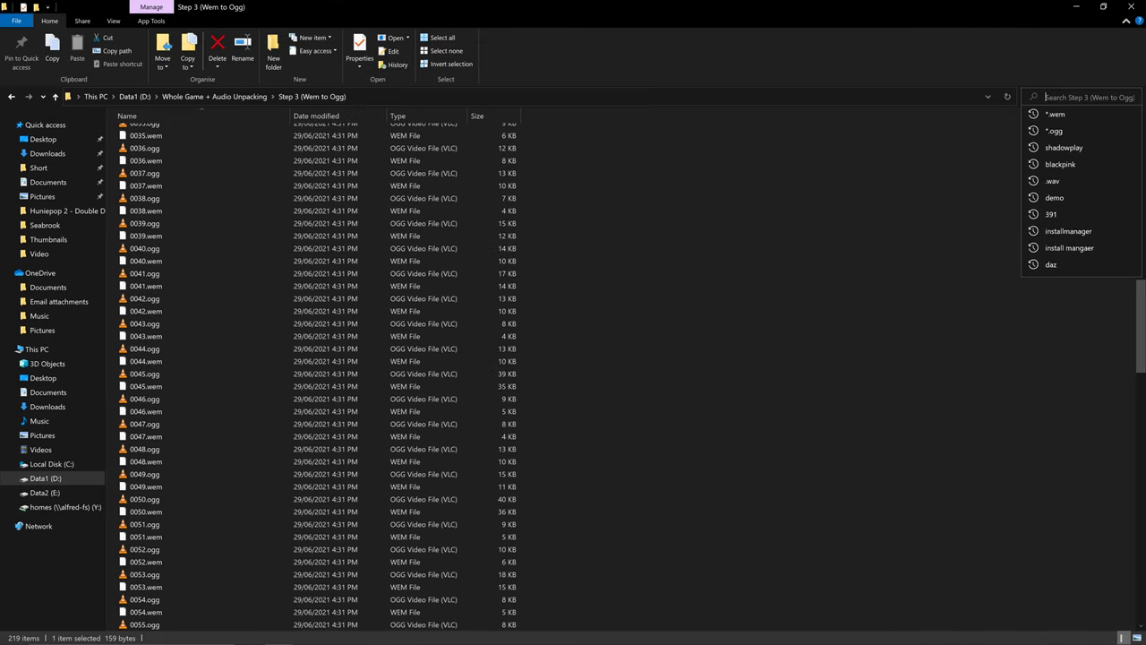
type("*.ogg")
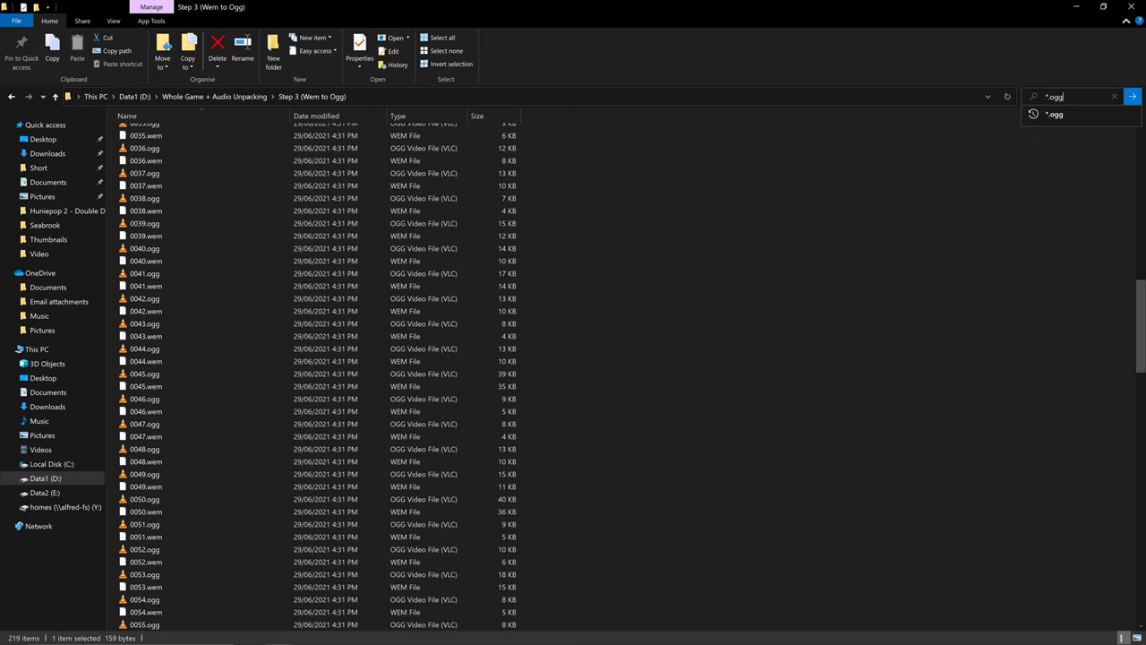
key("Return")
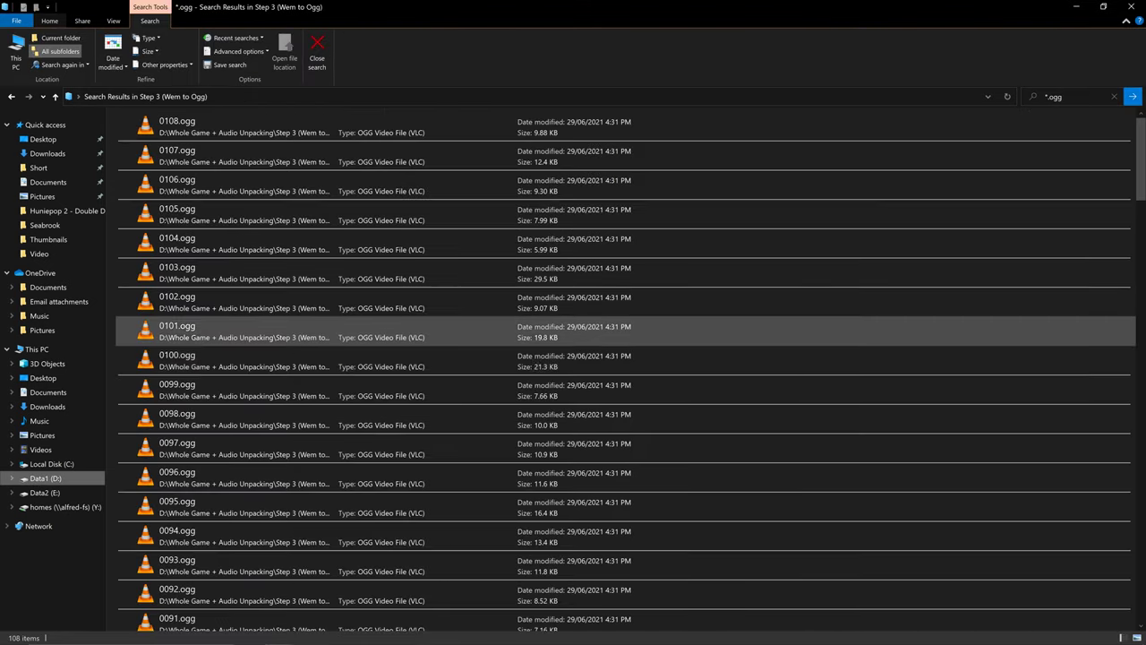
left_click(359, 391)
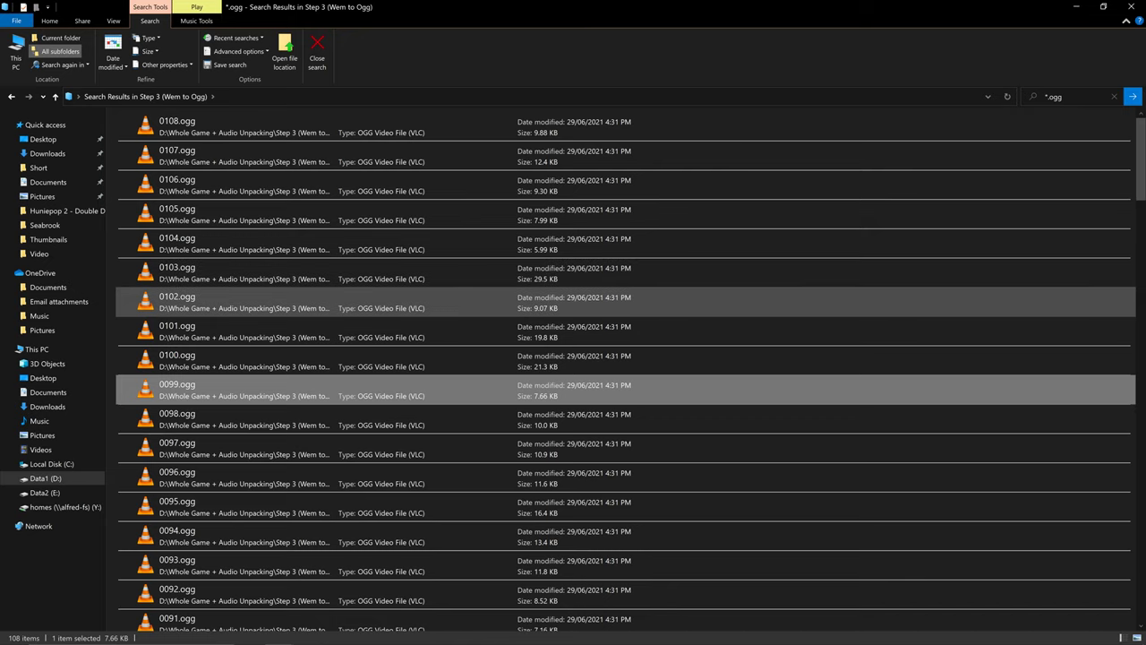
key("ctrl+a")
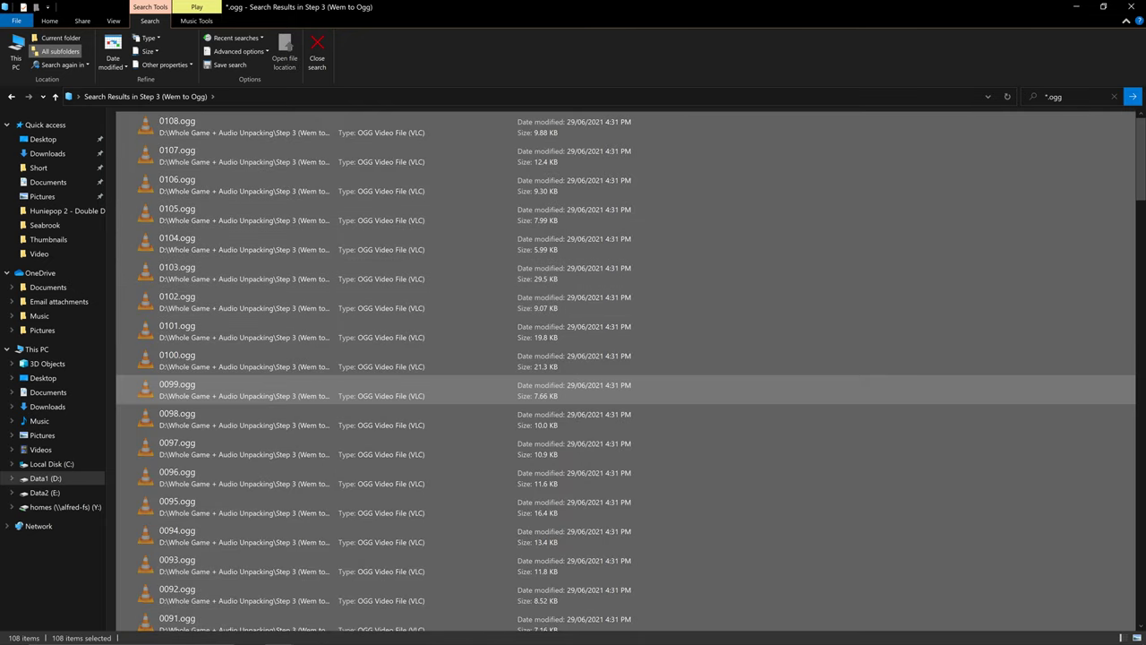
key("alt+Left")
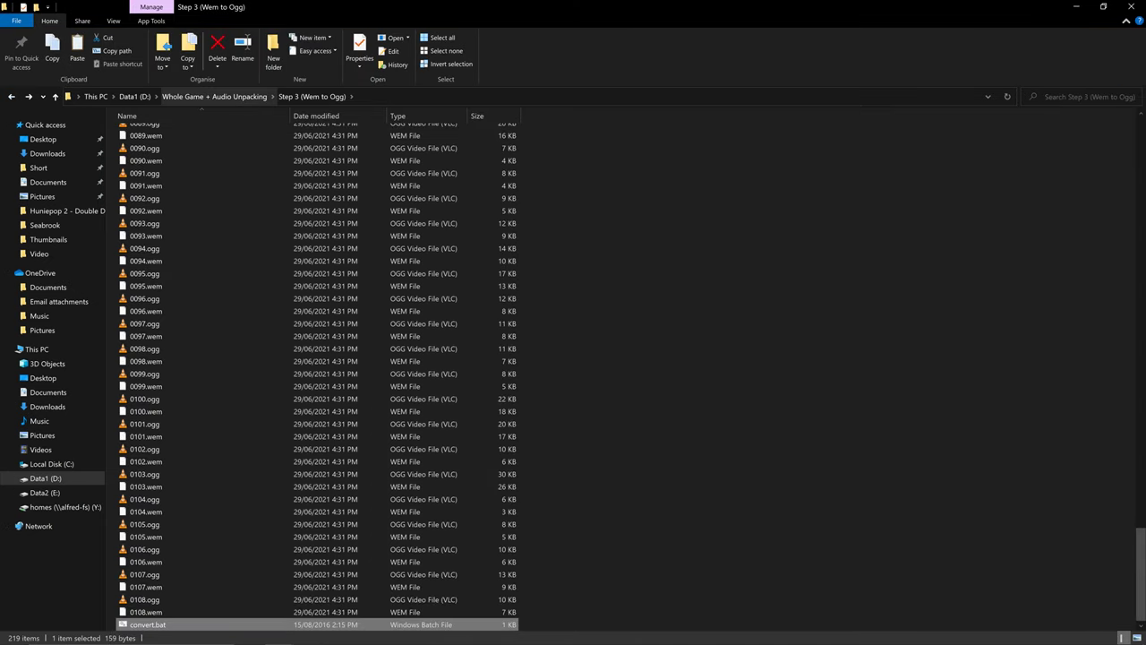
Step: Paste the 108 OGG files into Step 4 (Ogg to Wav) beside convert ogg to wav.bat
left_click(215, 96)
key("Down")
key("Return")
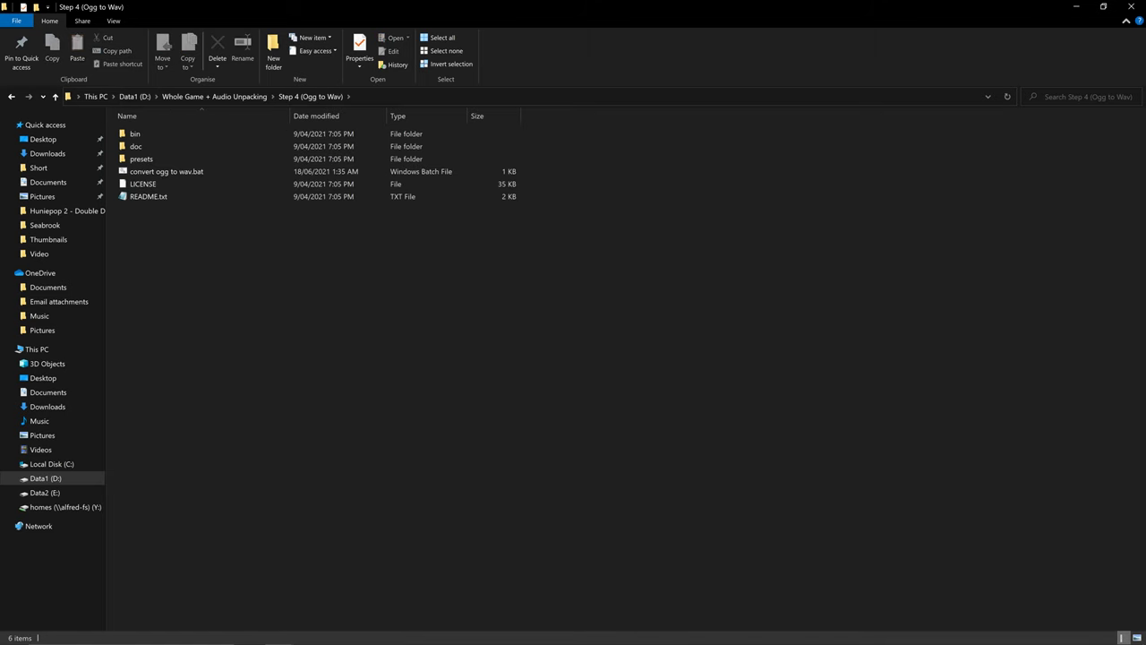
key("ctrl+v")
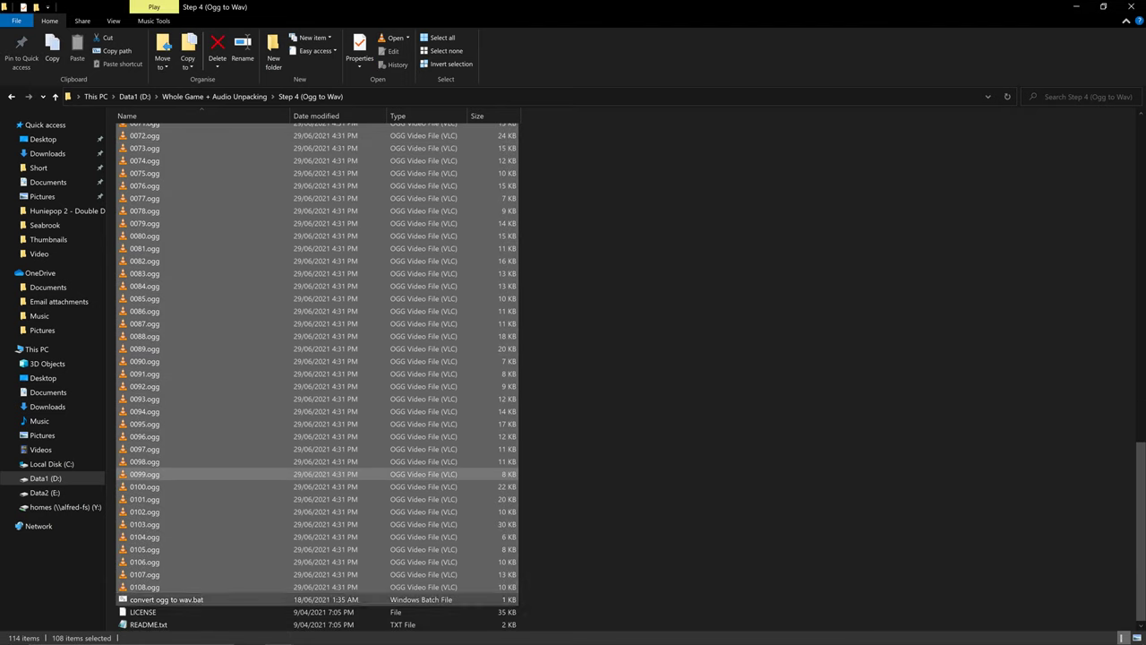
left_click(206, 599)
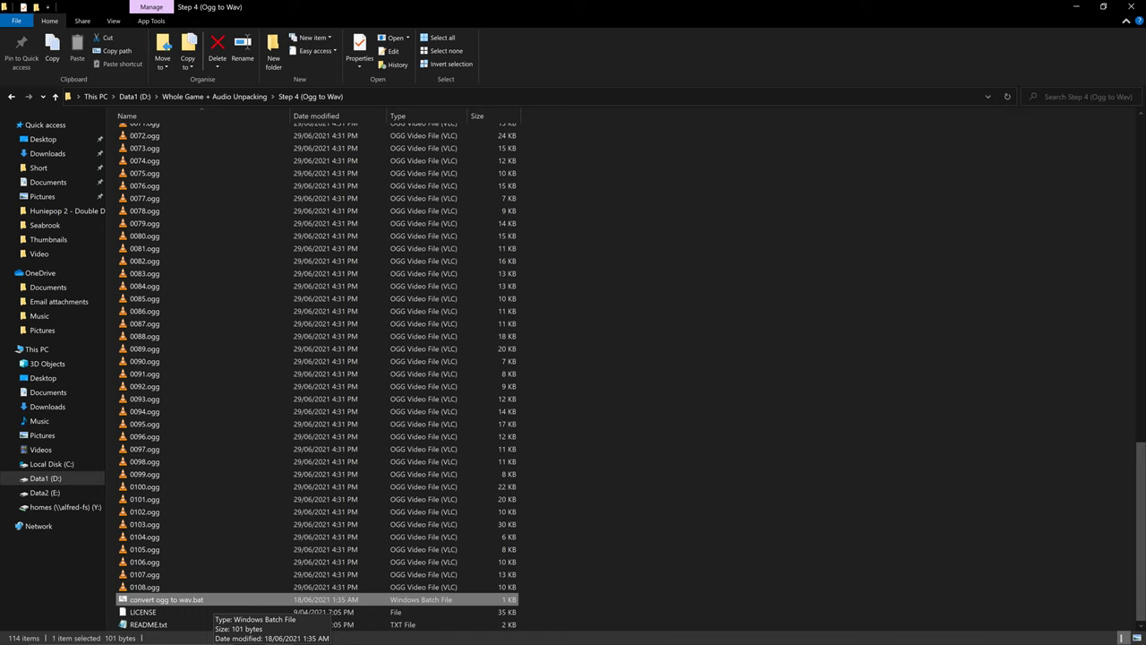
Step: Run convert ogg to wav.bat so every OGG in Step 4 gets a matching WAV
double_click(211, 599)
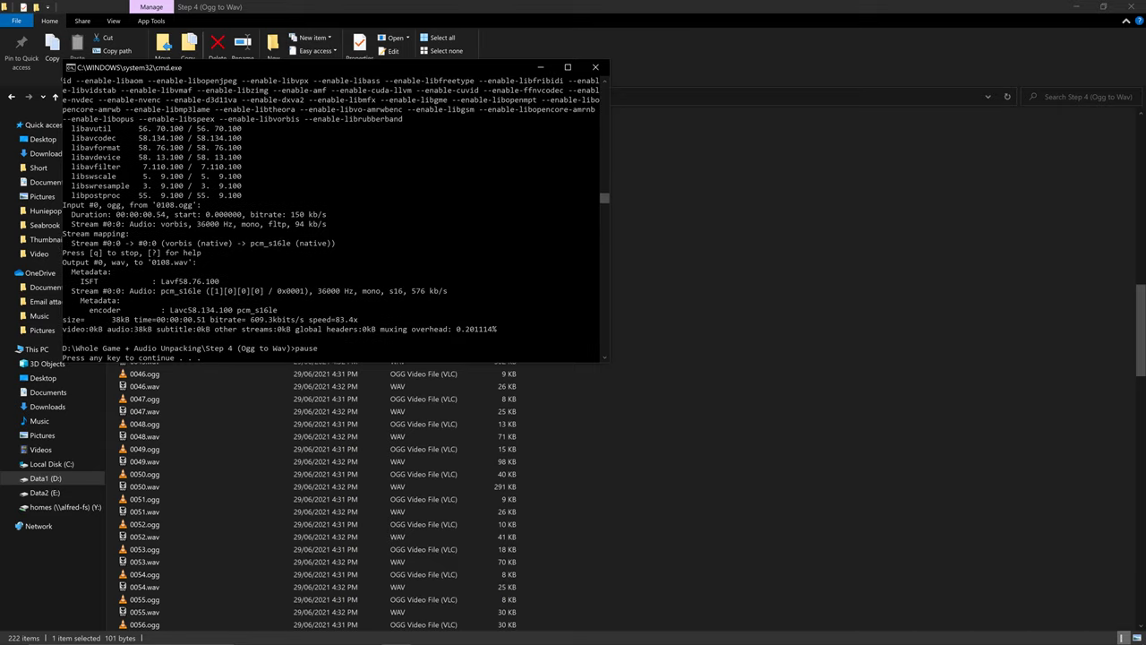
key("Return")
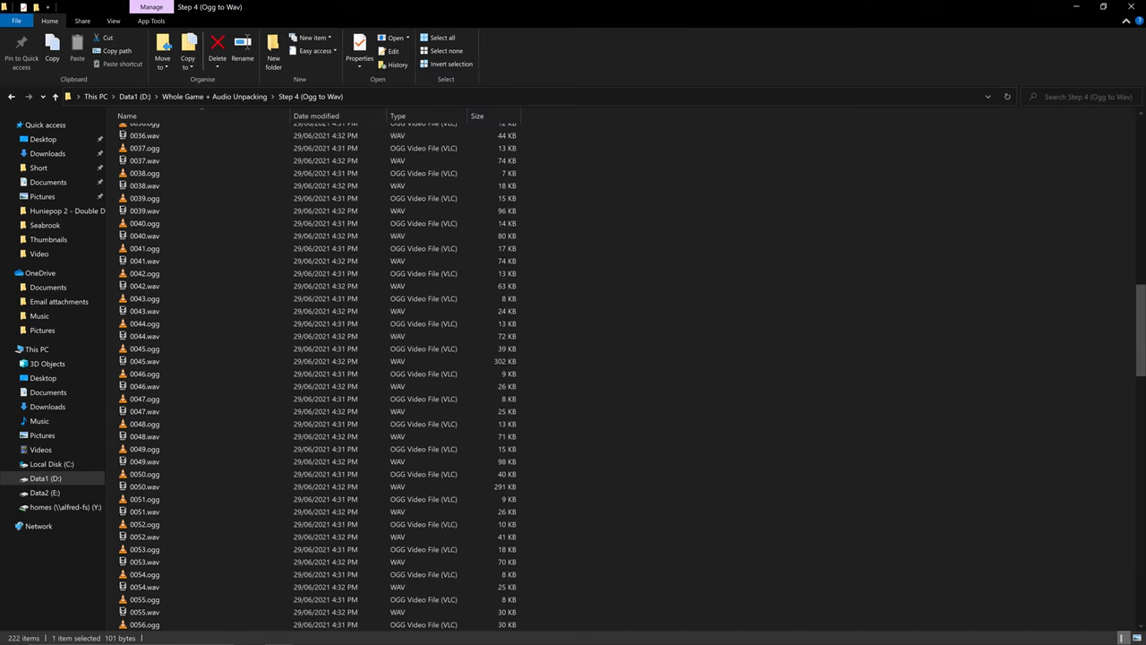
scroll(627, 376, "down", 10)
scroll(627, 376, "down", 6)
Step: Search Step 4 for *.wav, select all 108 converted WAVs, then return to the full folder
scroll(627, 376, "down", 3)
key("ctrl+e")
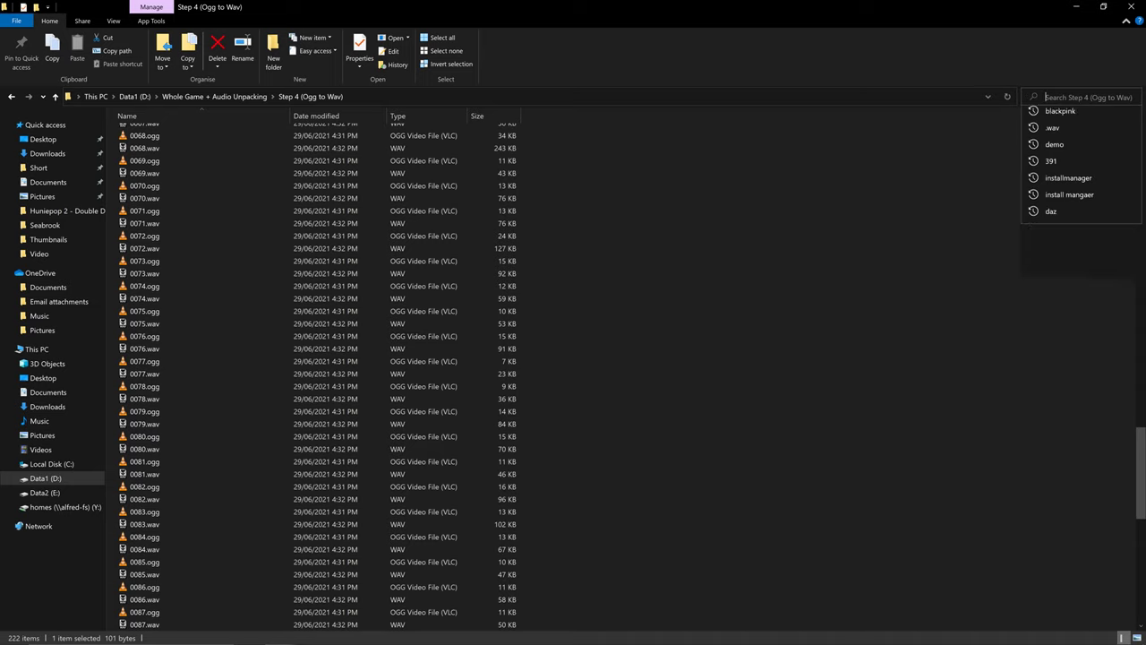
type("*.wav")
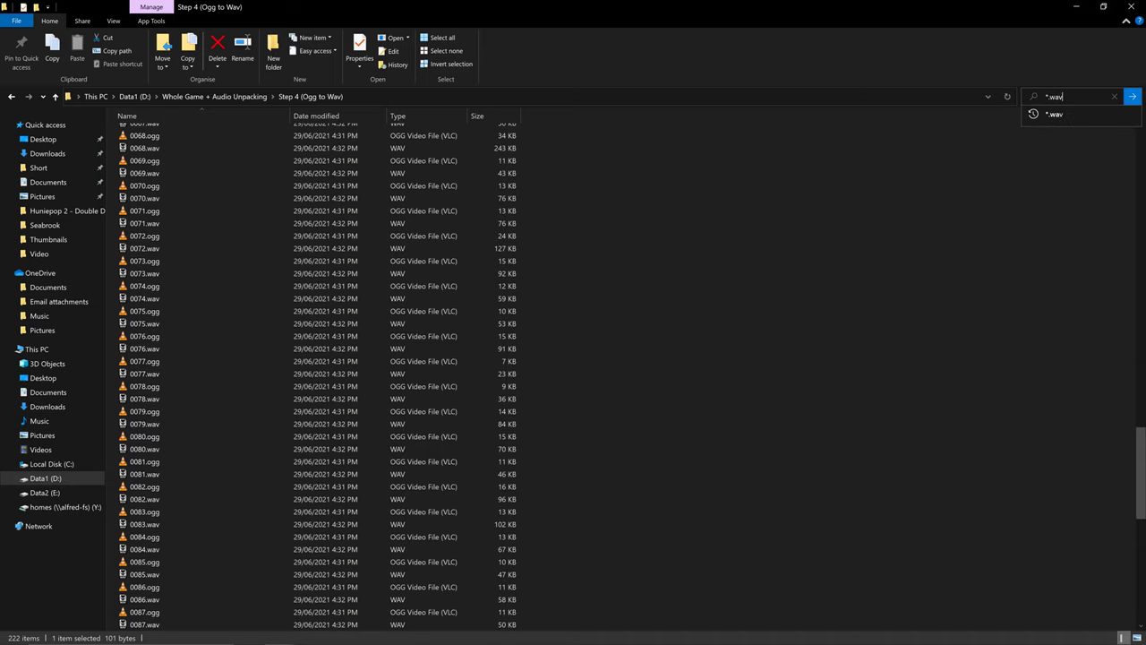
key("Return")
key("ctrl+a")
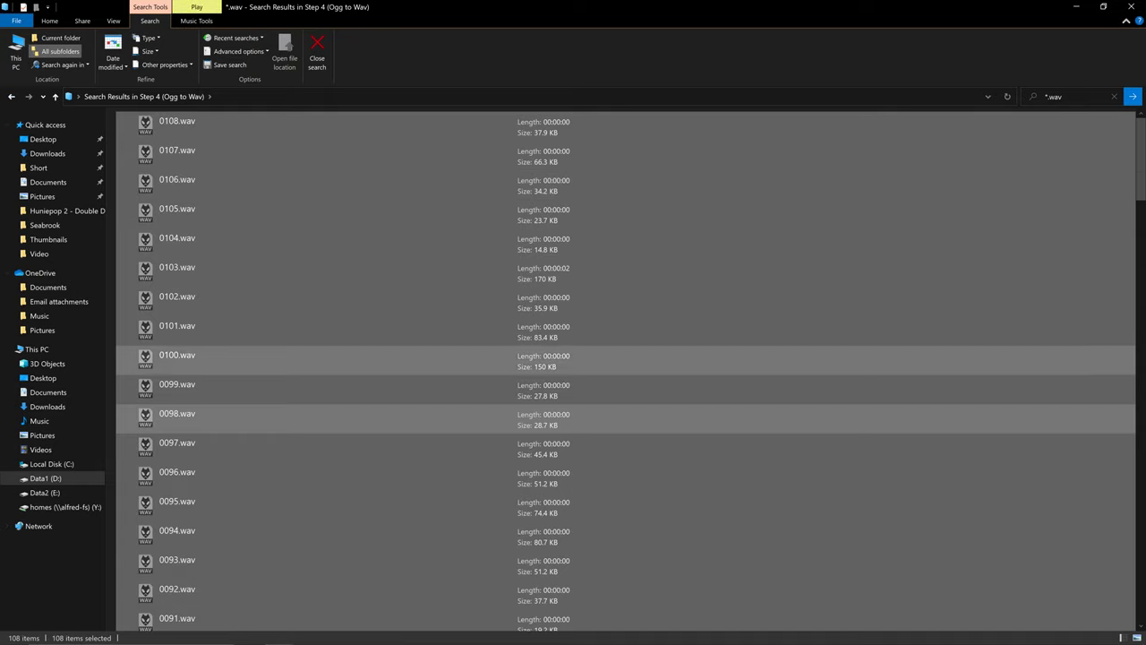
key("alt+Left")
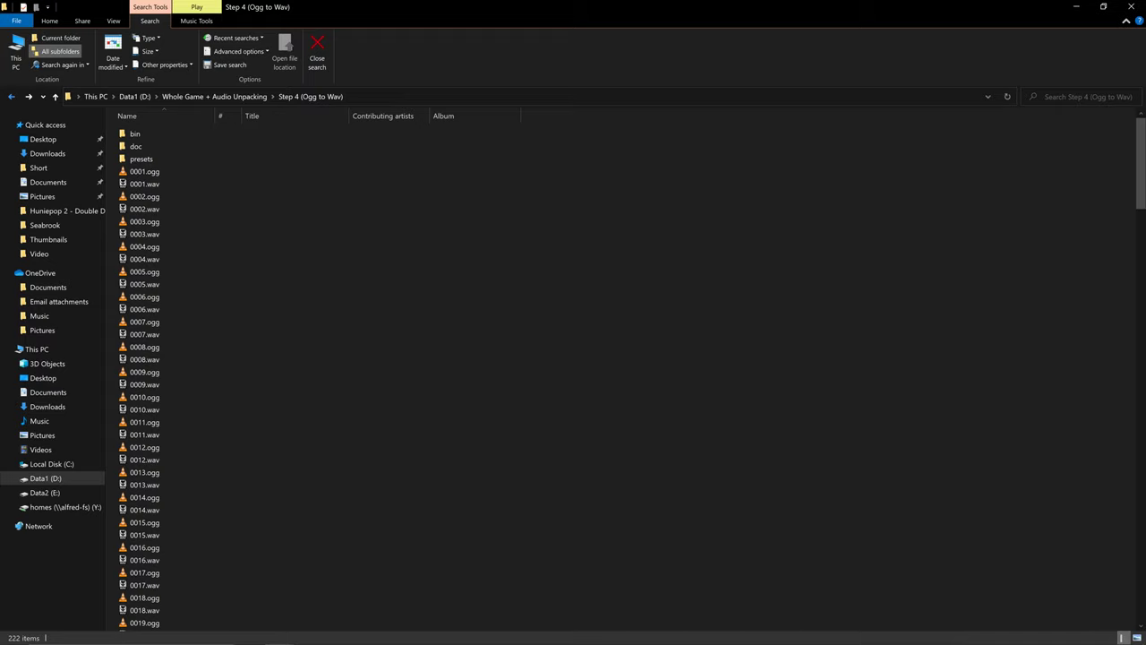
Step: Create a 'Huntress Sounds' folder in Whole Game + Audio Unpacking and open it
key("alt+Up")
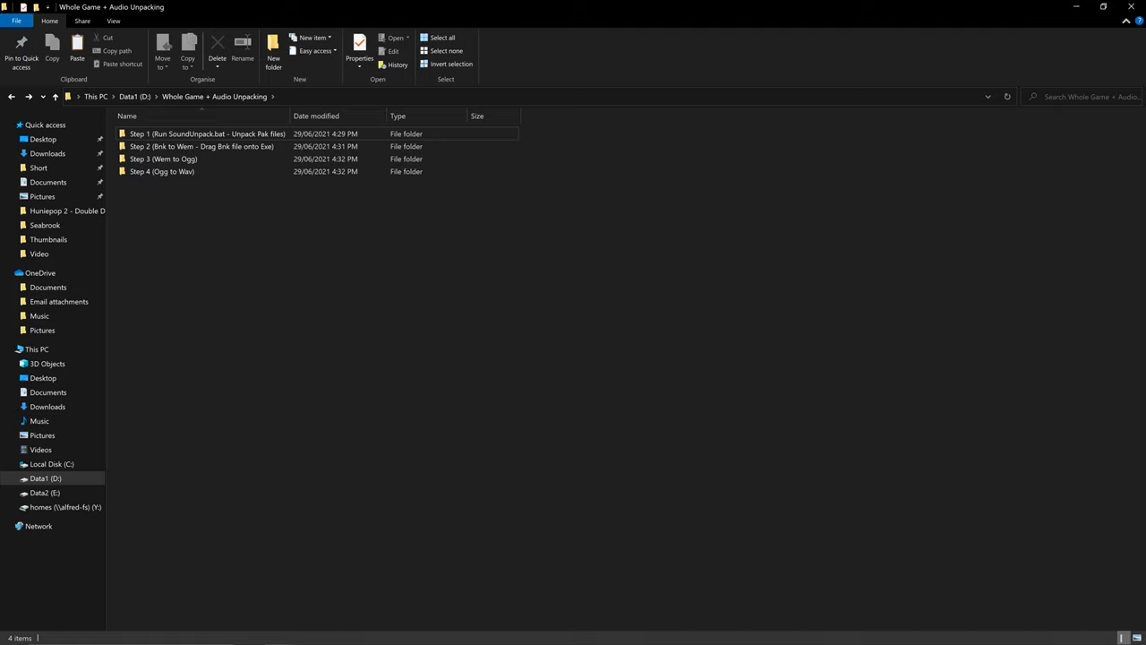
right_click(183, 192)
left_click(381, 403)
type("Huntress Sounds")
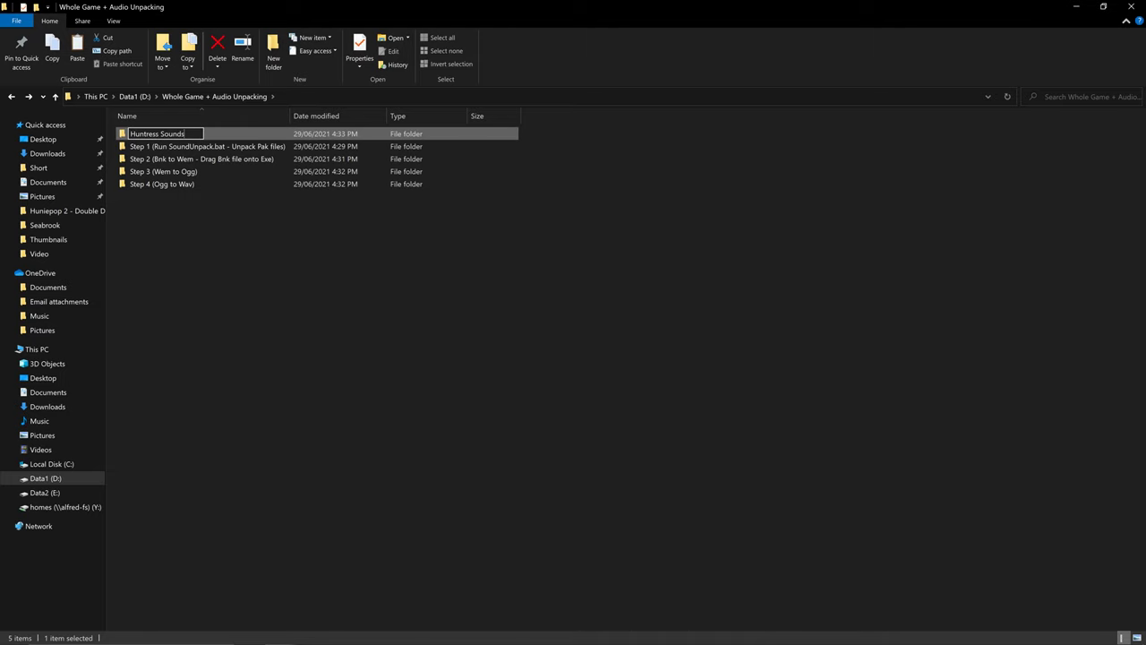
key("Return")
key("Return")
Step: Paste the 108 WAV files into Huntress Sounds and select 0001.wav
key("ctrl+v")
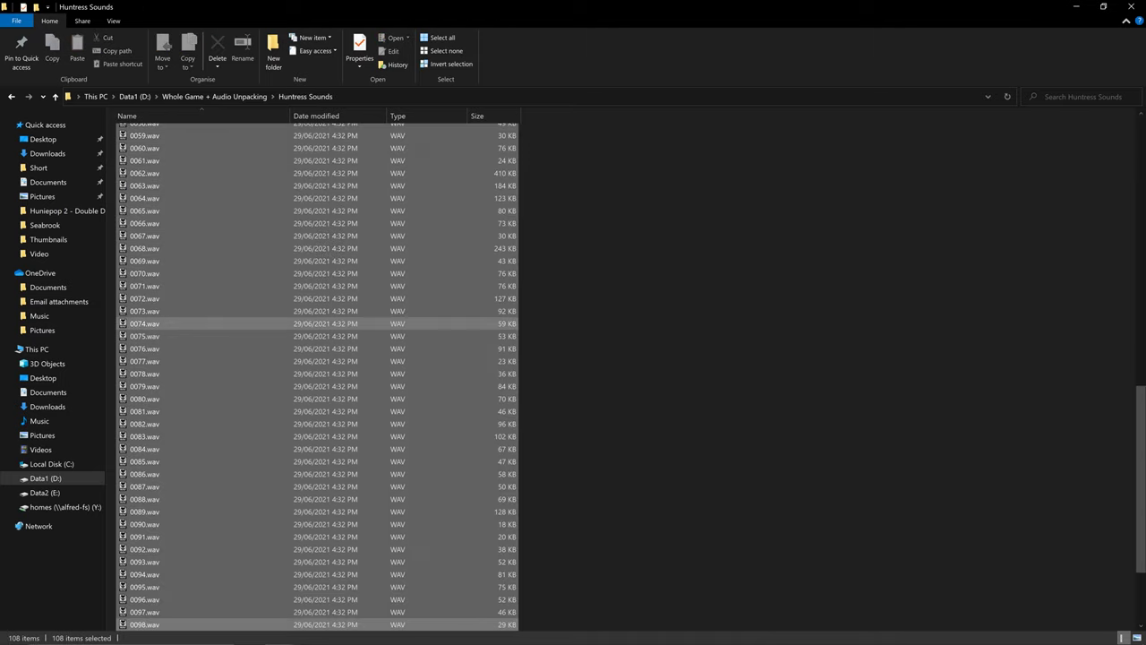
left_click(143, 296)
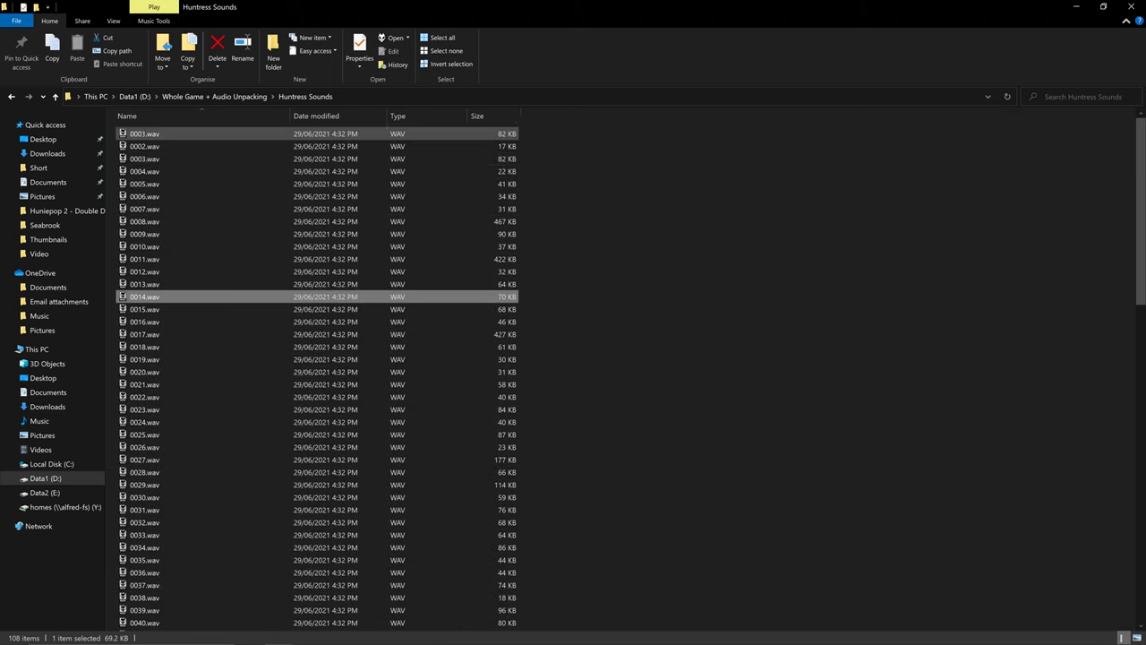
left_click(143, 133)
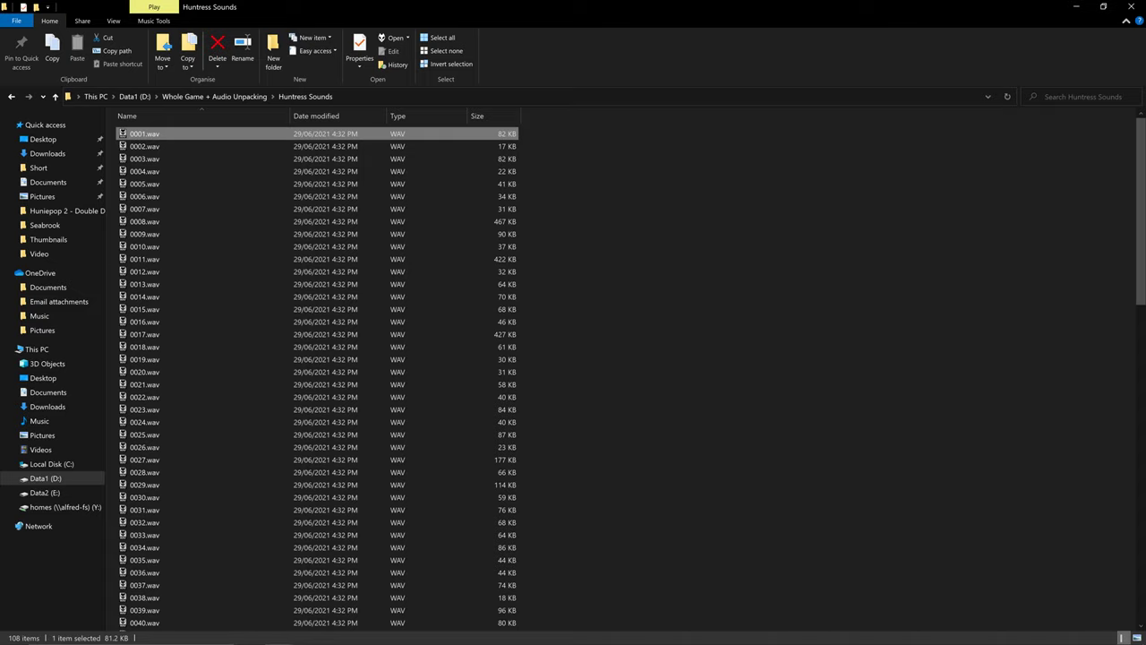
Step: Preview 0001, 0002, 0003 and a later WAV in foobar2000, then return to the parent folder
double_click(123, 133)
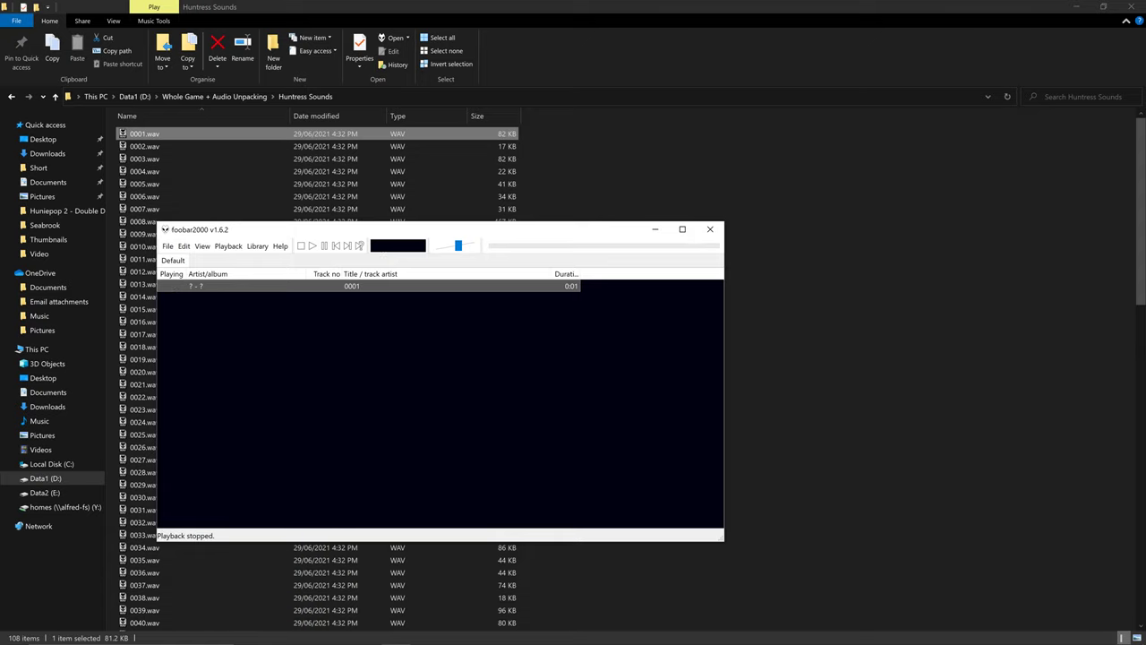
double_click(123, 146)
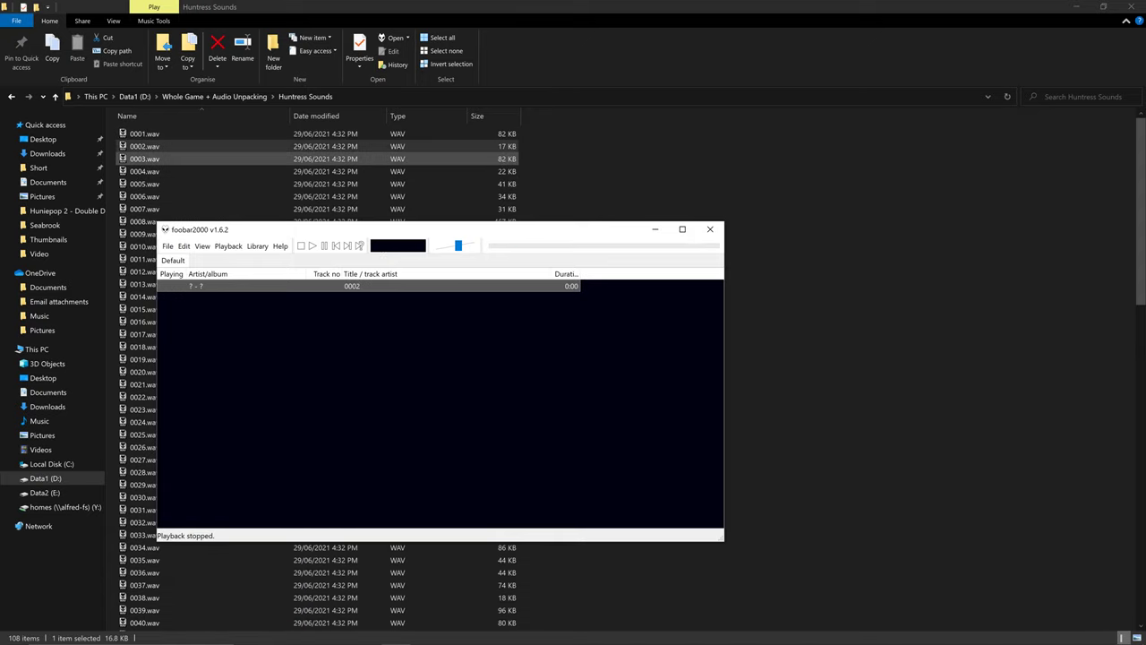
double_click(123, 158)
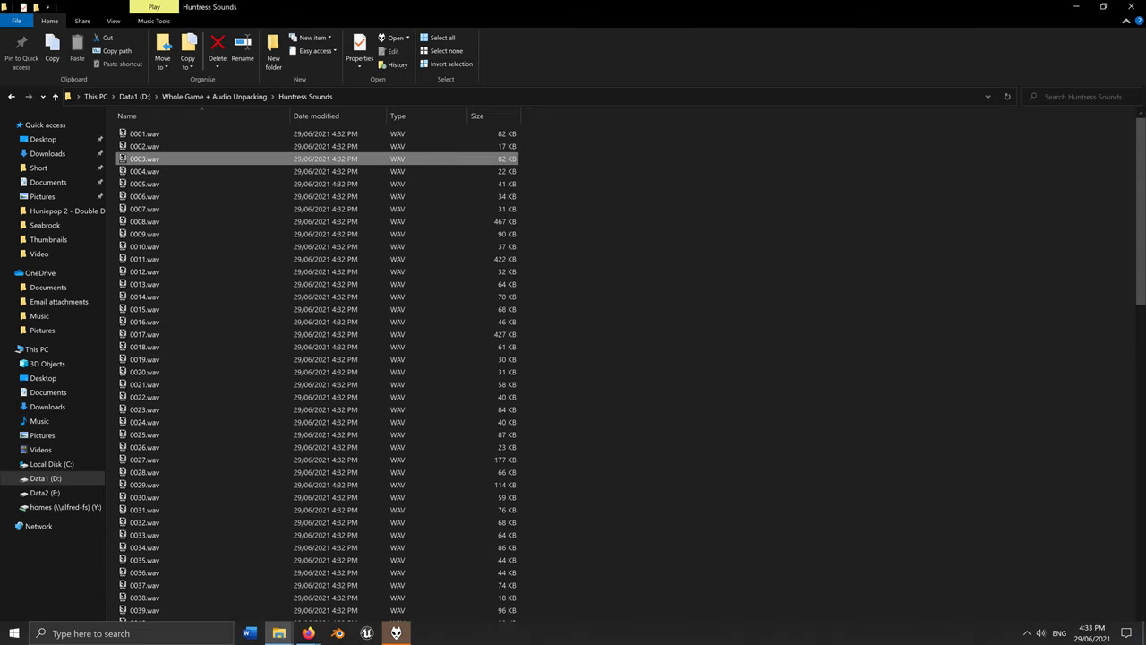
double_click(122, 247)
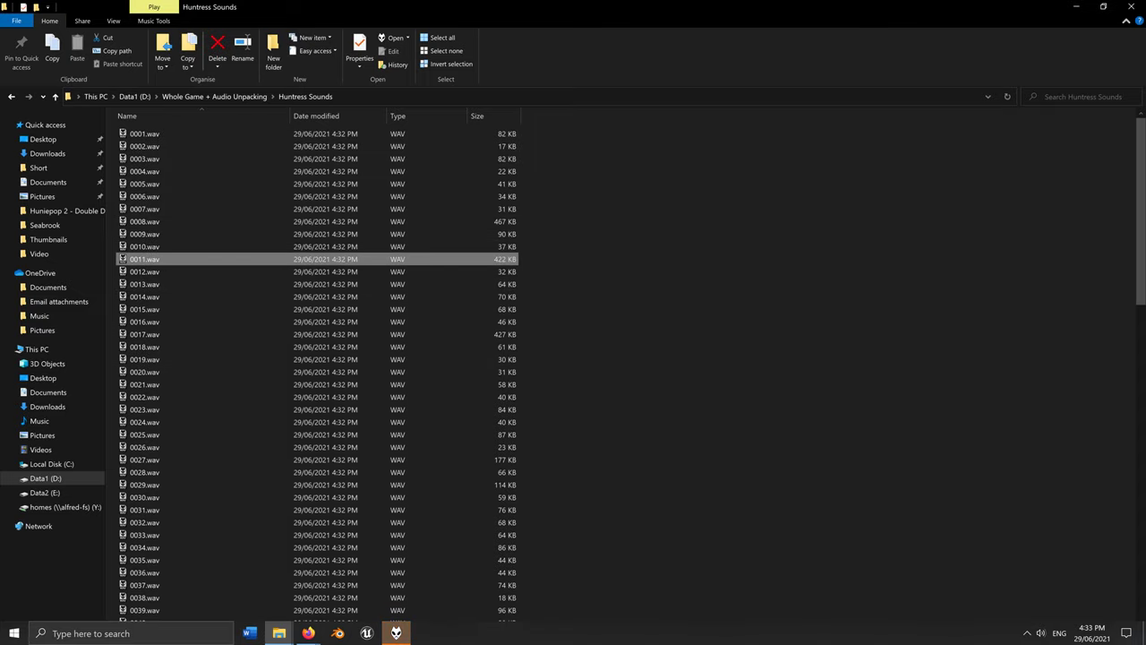
left_click(215, 96)
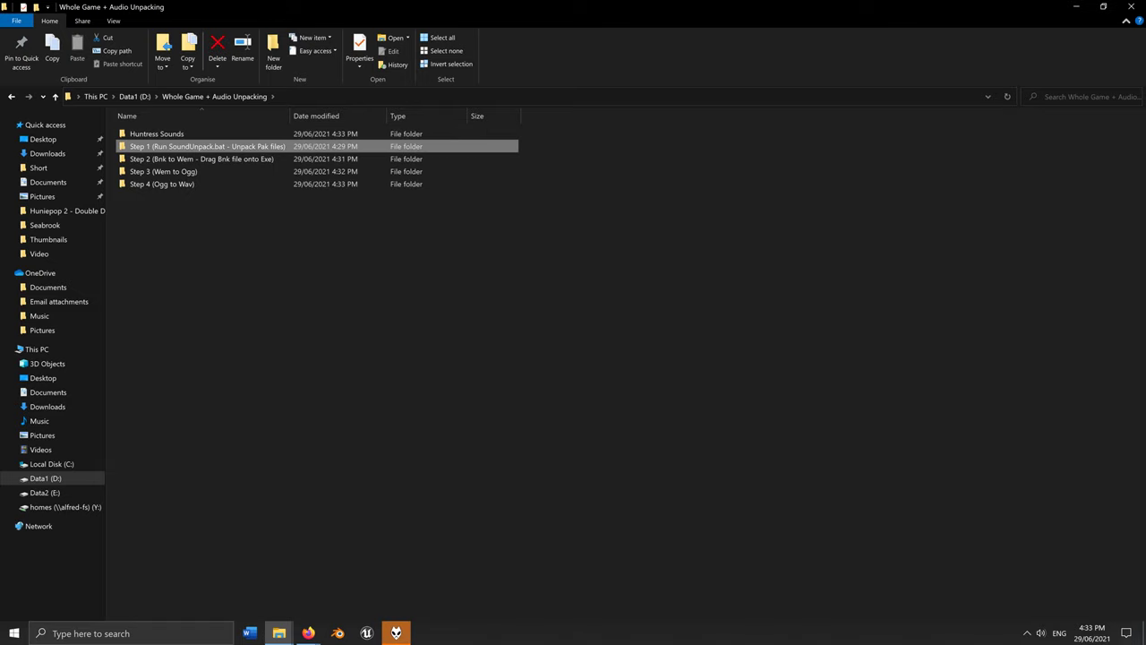
Step: Open Step 1's Content\WwiseAudio\Windows folder of unpacked audio files
double_click(206, 146)
double_click(147, 133)
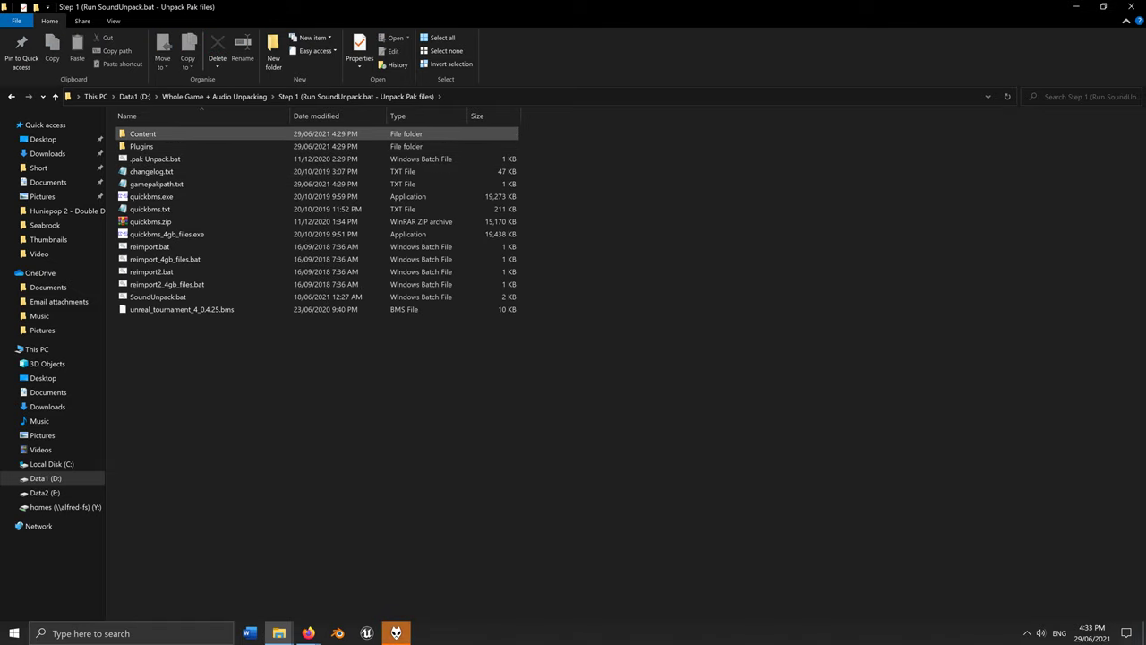
left_click(147, 133)
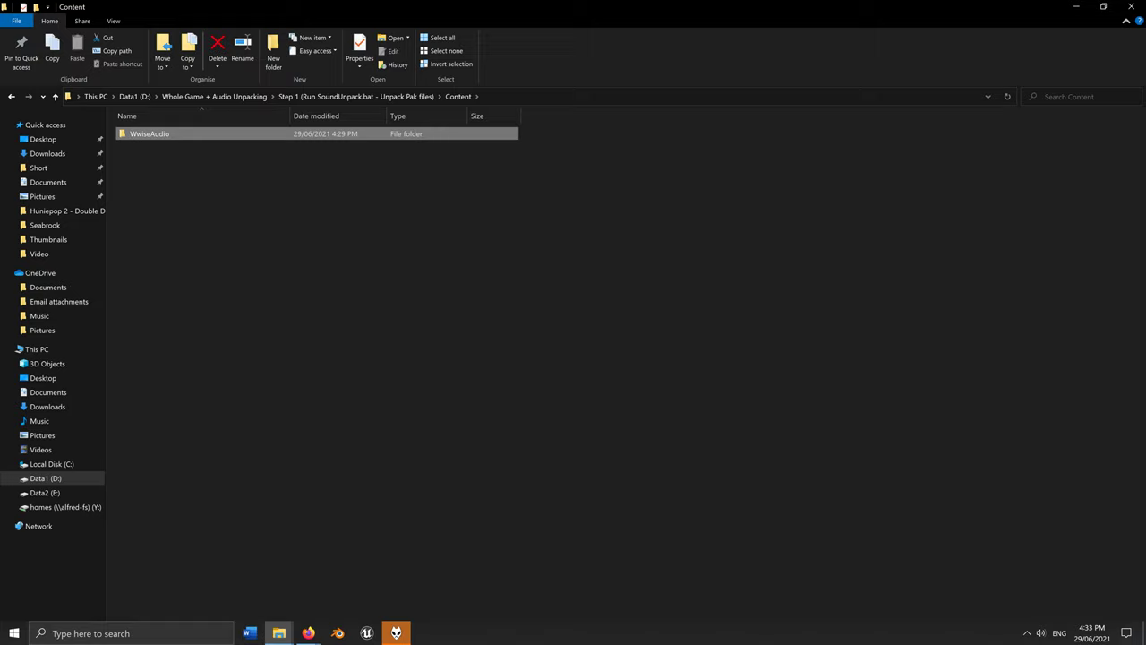
key("Return")
double_click(144, 133)
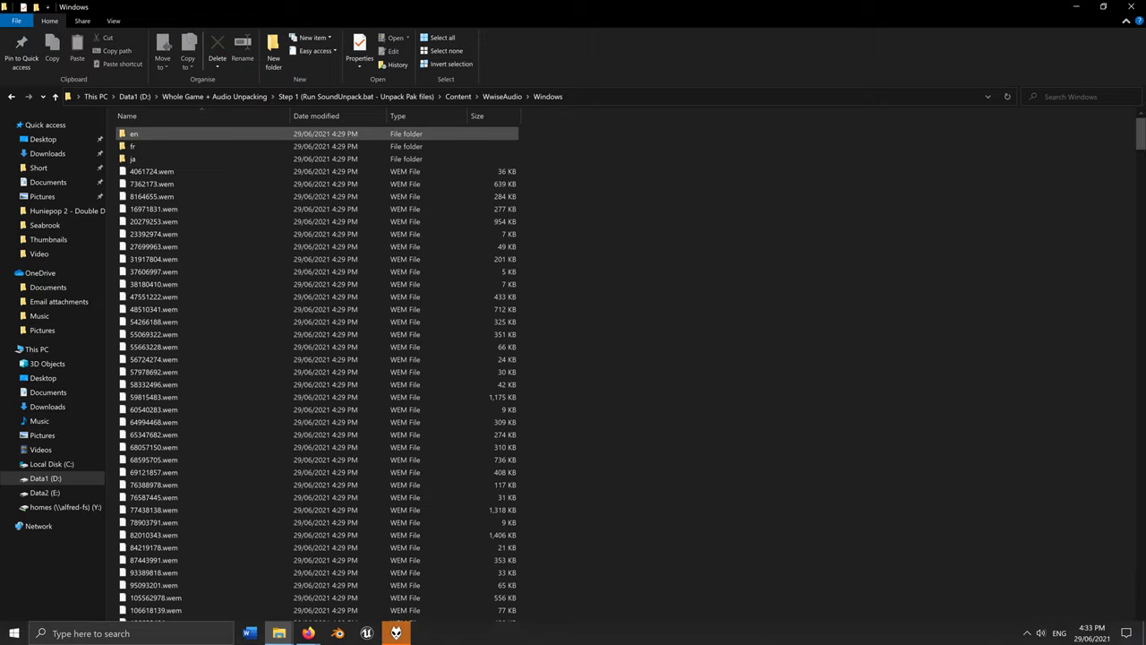
Step: Scroll to the KLR killer sound banks and cross-check the killer numbers on the wiki
scroll(269, 322, "down", 4)
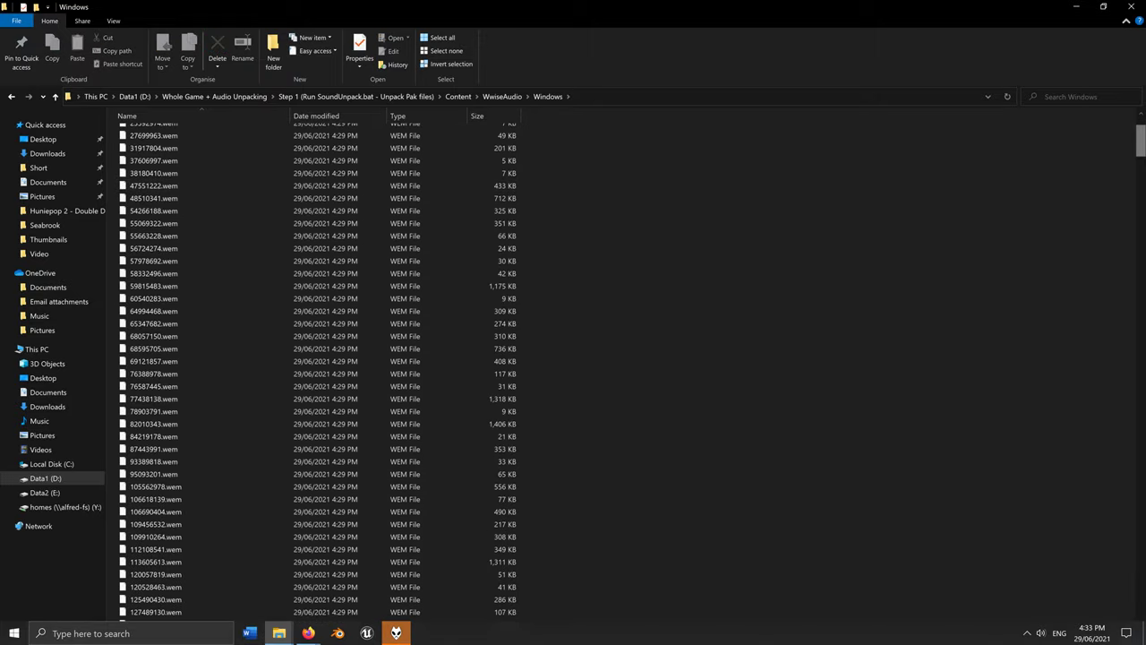
scroll(573, 370, "down", 10)
scroll(573, 371, "down", 10)
scroll(573, 371, "down", 10)
scroll(573, 370, "down", 10)
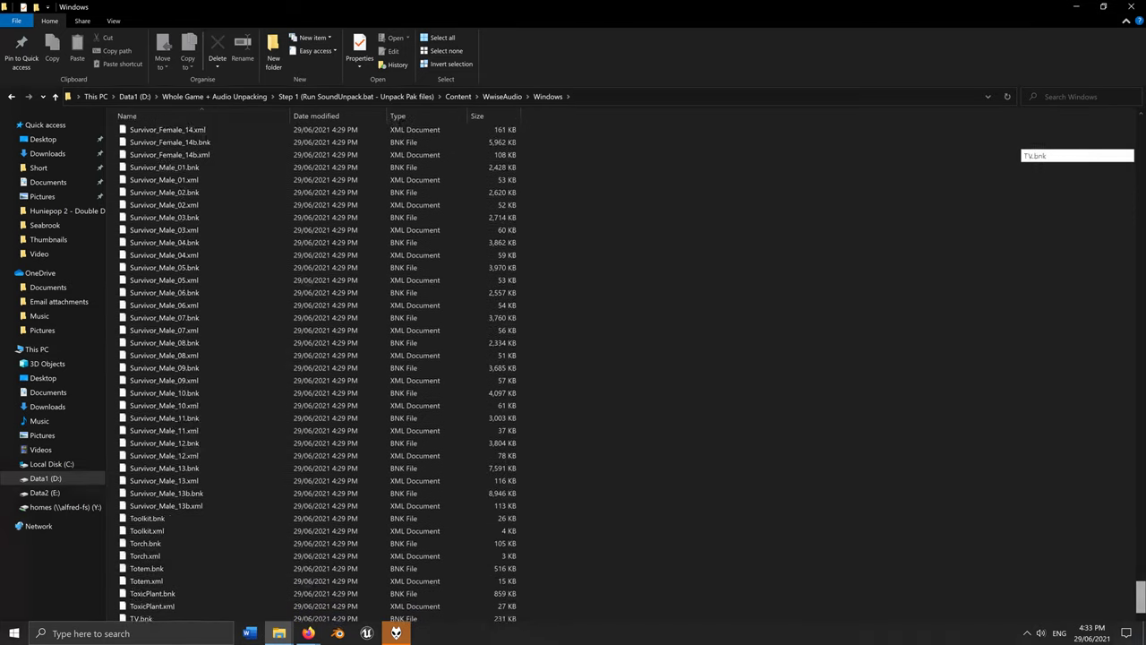
scroll(314, 187, "up", 10)
scroll(314, 187, "up", 10)
scroll(314, 187, "up", 10)
scroll(314, 188, "up", 5)
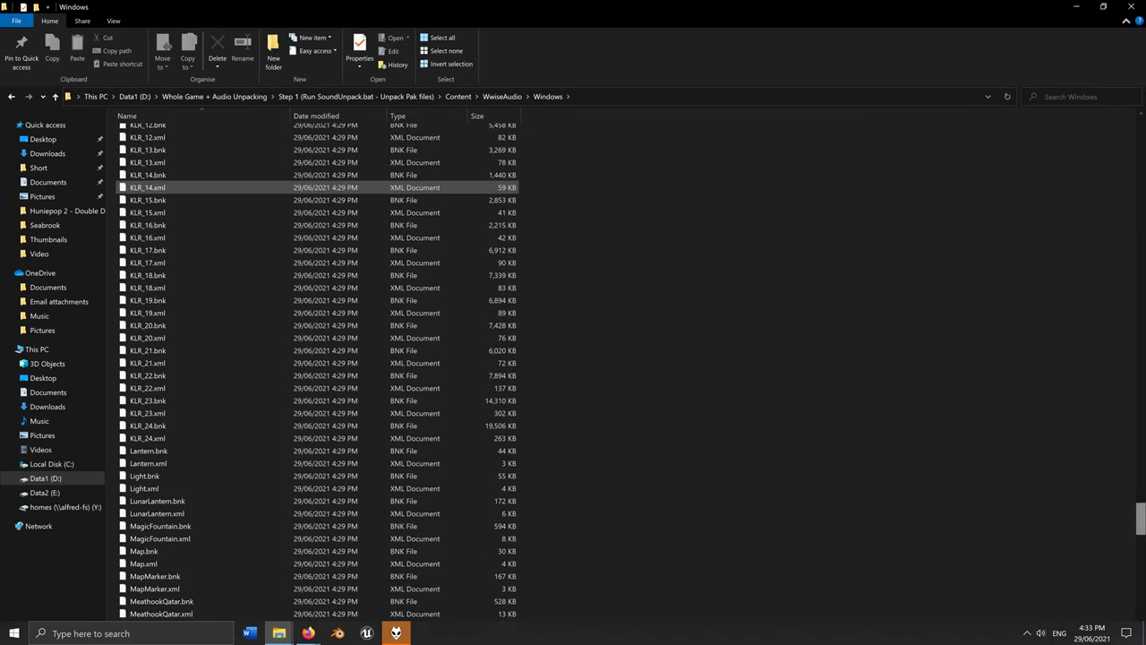
key("alt+Tab")
key("alt+Tab")
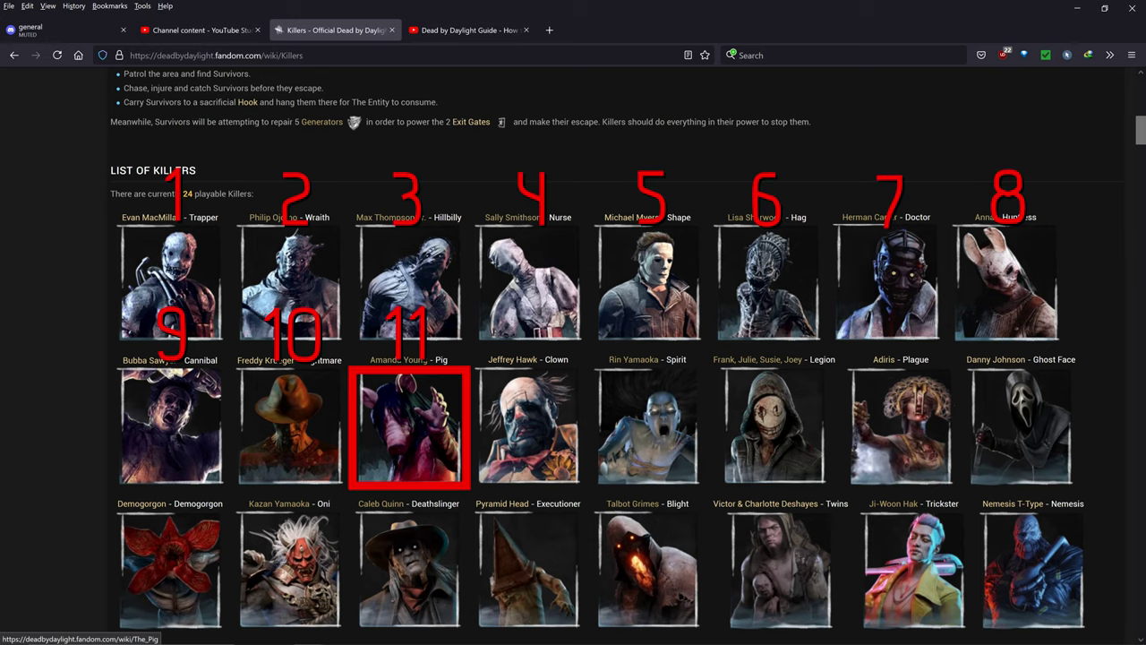
key("alt+Tab")
key("alt+Tab")
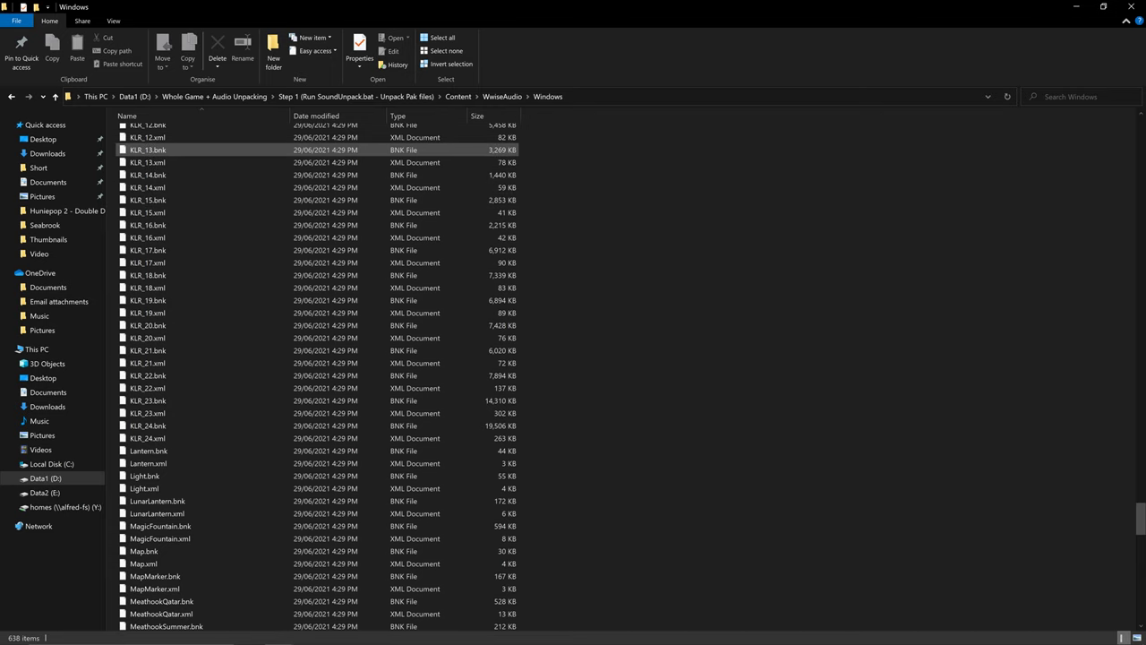
Step: Select KLR_11.bnk, browse the bank list, then go back up to the Step 1 folder
scroll(156, 146, "up", 1)
left_click(148, 131)
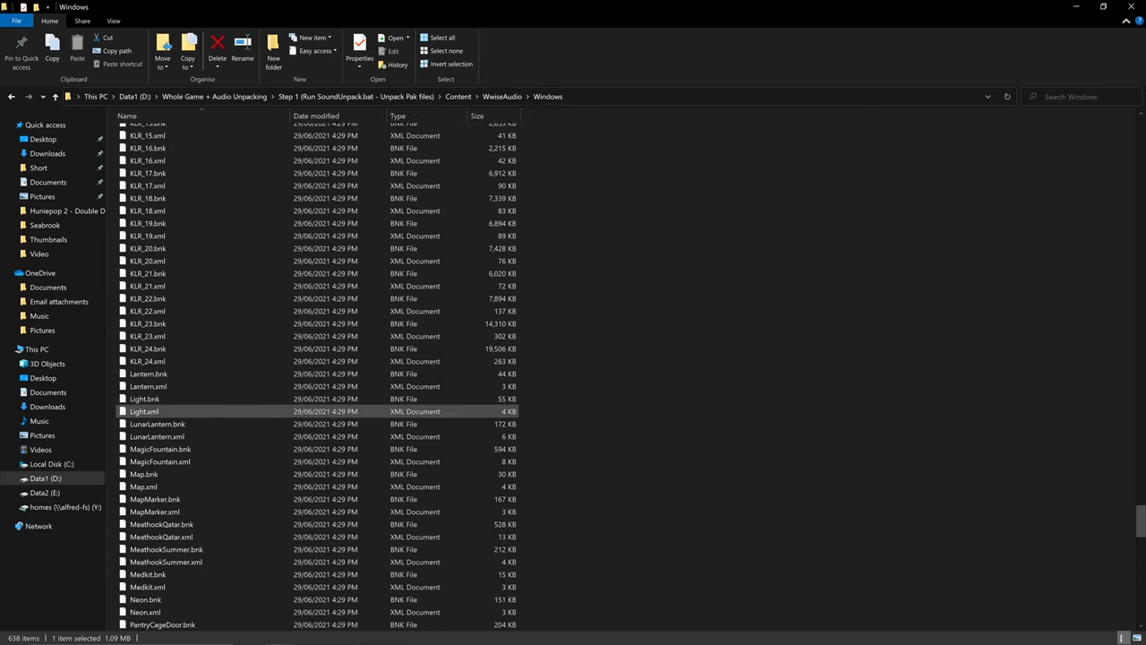
scroll(314, 411, "down", 4)
scroll(314, 411, "down", 5)
scroll(314, 411, "down", 4)
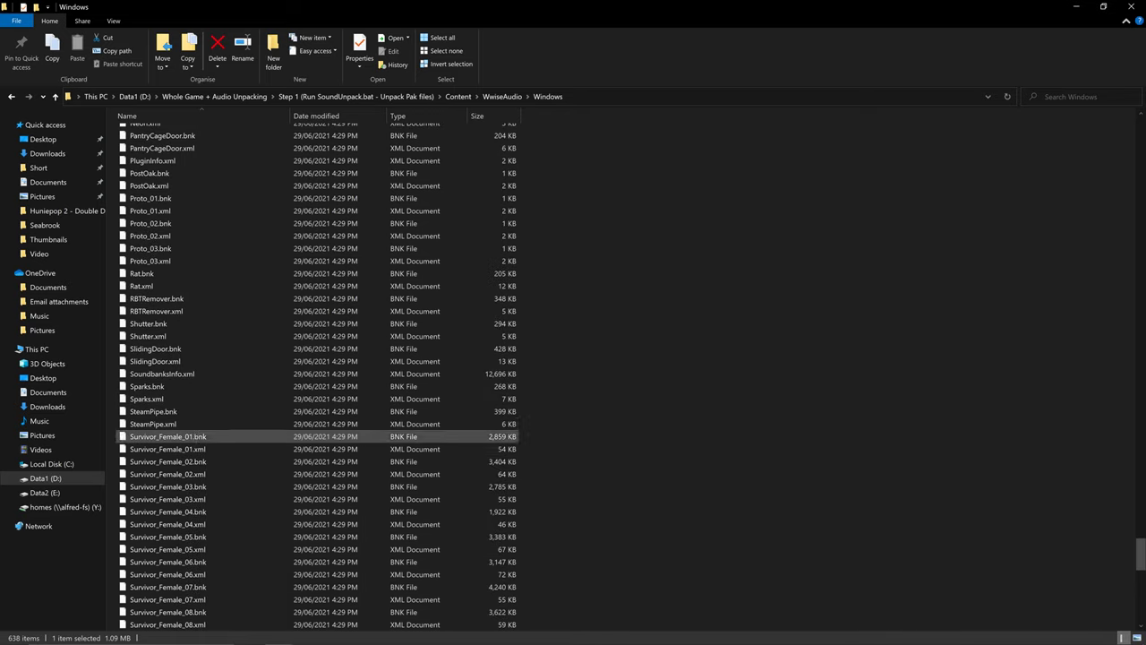
scroll(269, 443, "down", 2)
scroll(269, 443, "down", 3)
scroll(268, 443, "down", 2)
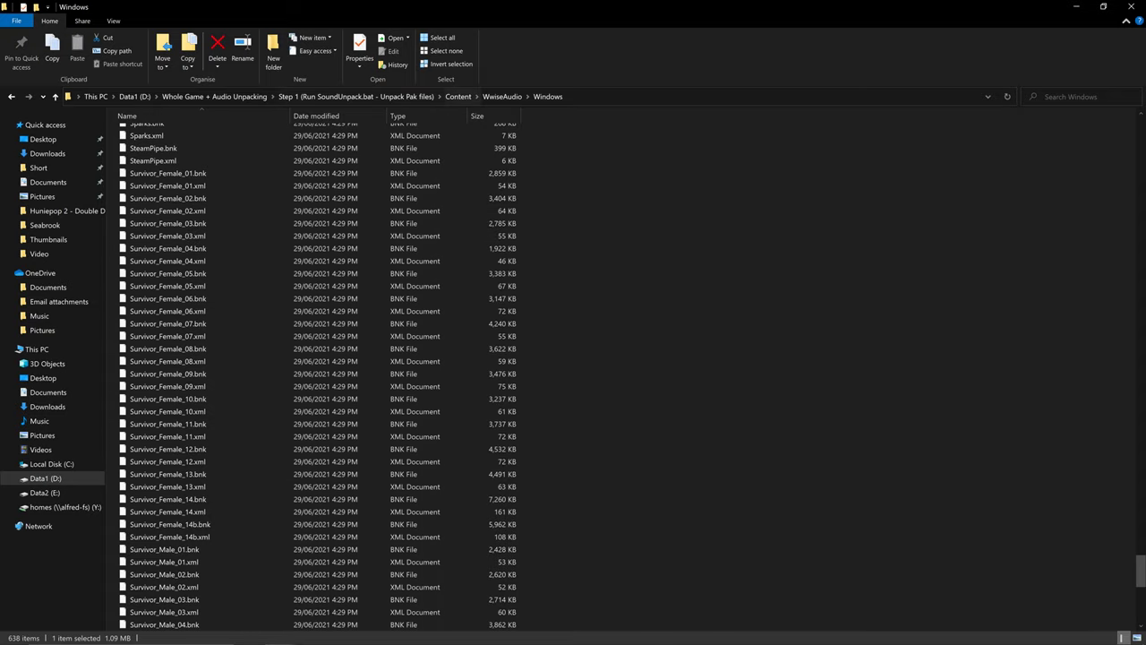
left_click(501, 96)
left_click(356, 96)
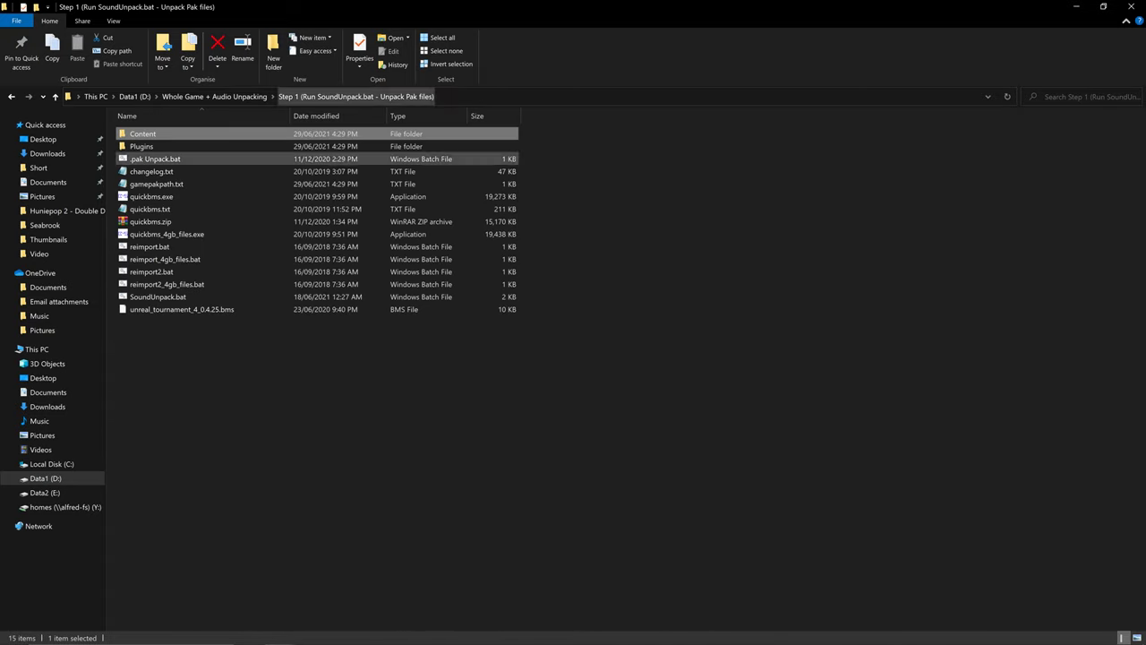